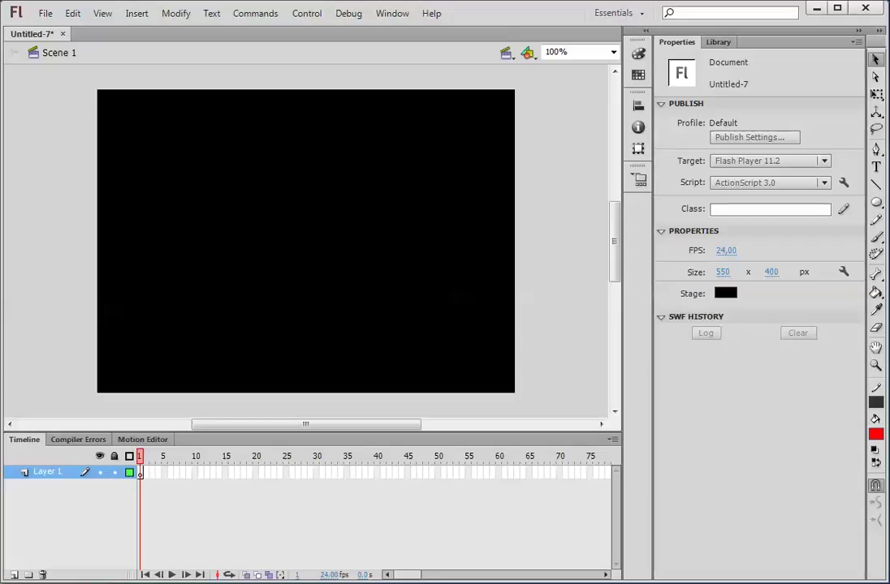
Step: Rename Layer 1 as dugme
double_click(51, 472)
type("dugme")
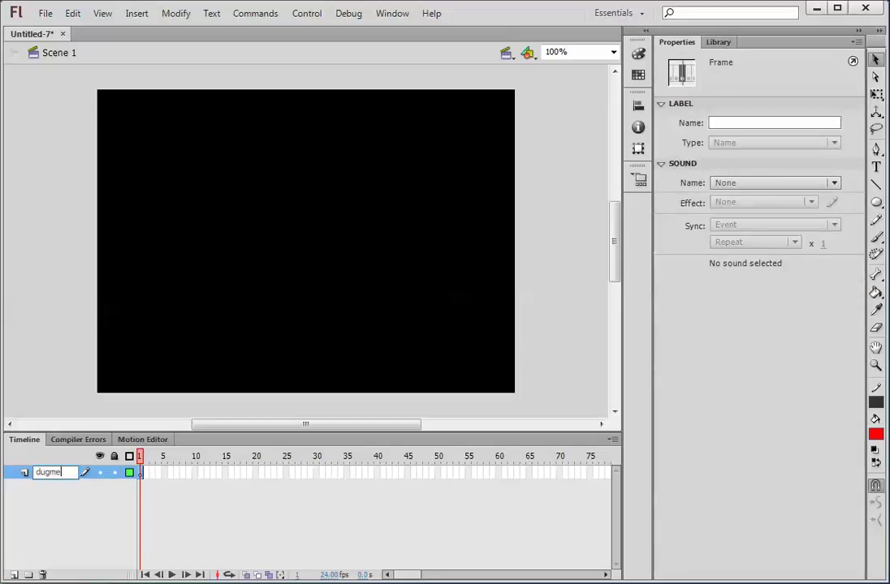
key("Return")
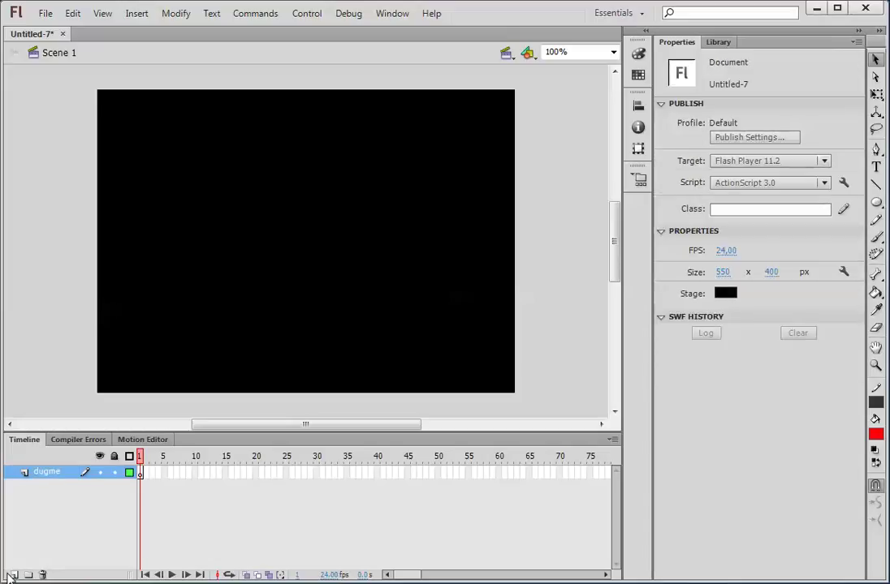
Step: Add two new layers above the dugme layer, naming them slike and action in that order
left_click(13, 575)
double_click(65, 476)
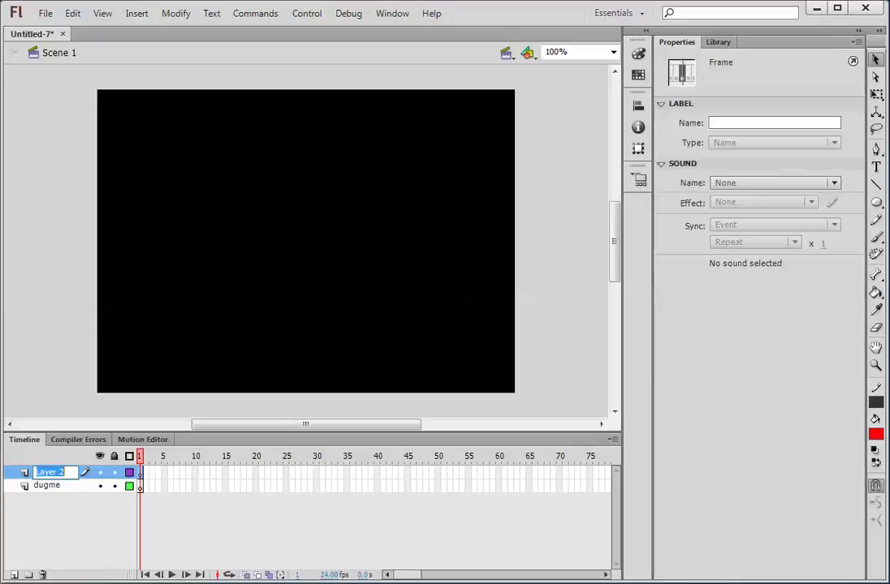
type("slike")
left_click(13, 574)
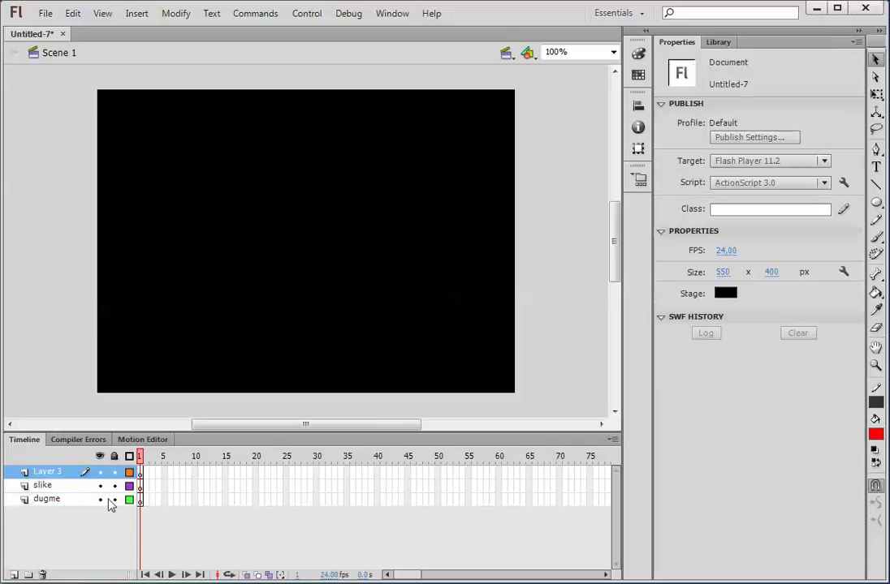
double_click(46, 471)
type("a")
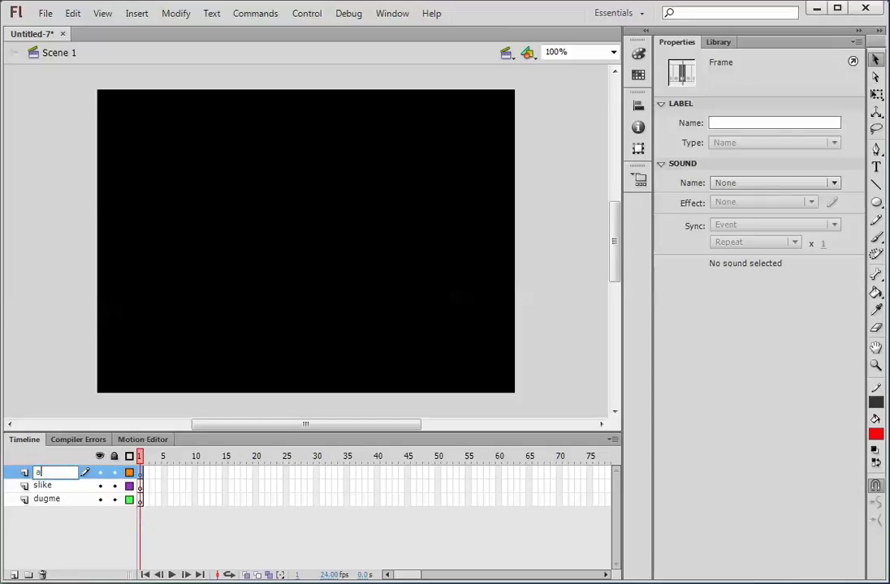
type("ction")
key("Return")
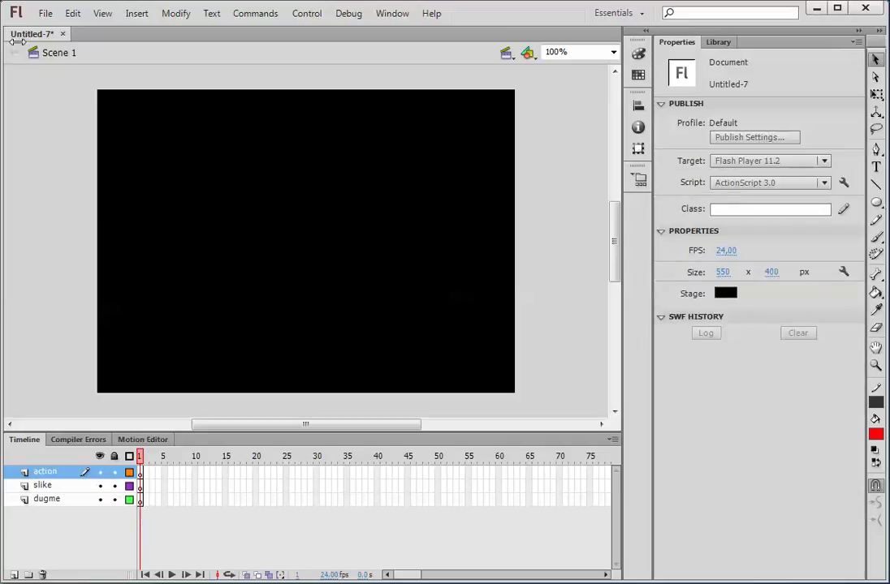
Step: Import the Chrysanthemum, Desert, Koala and Lighthouse pictures from Sample Pictures into the library
left_click(45, 13)
mouse_move(150, 245)
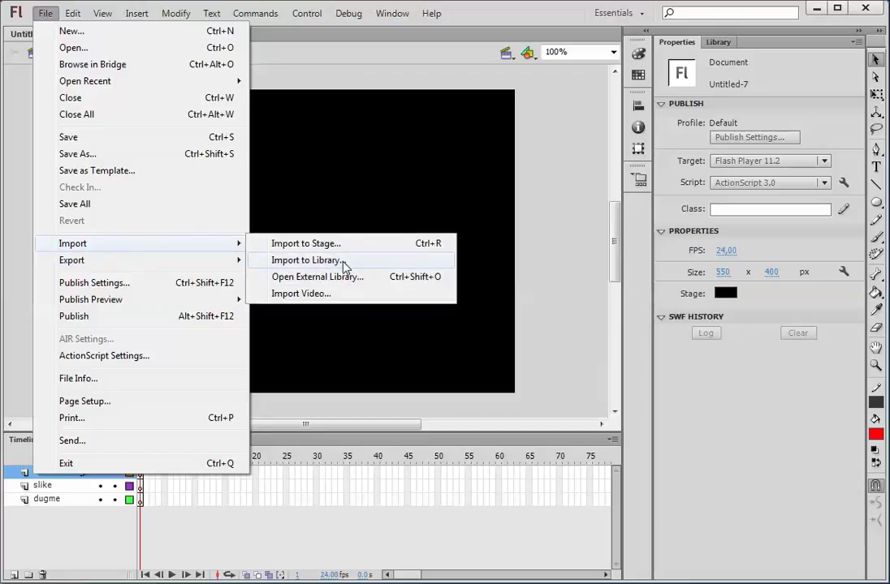
left_click(345, 266)
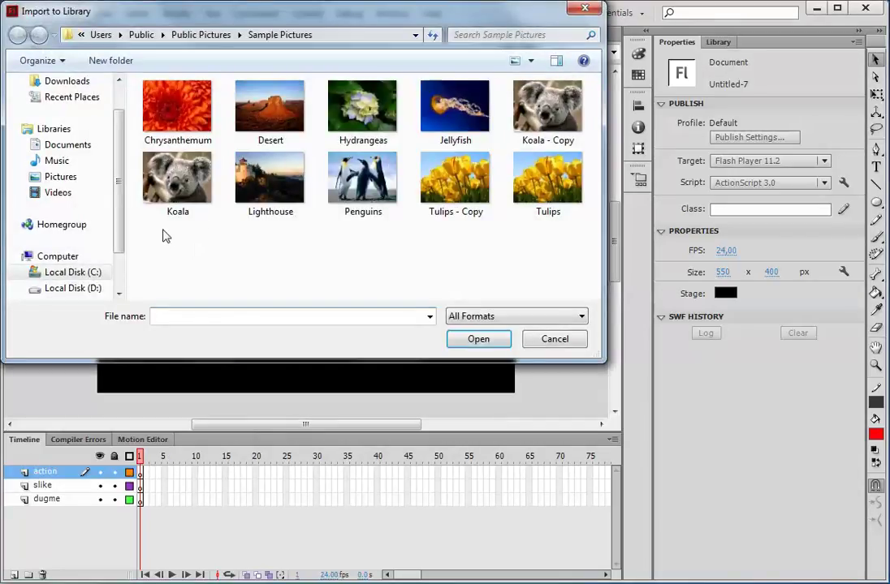
left_click_drag(163, 235, 263, 85)
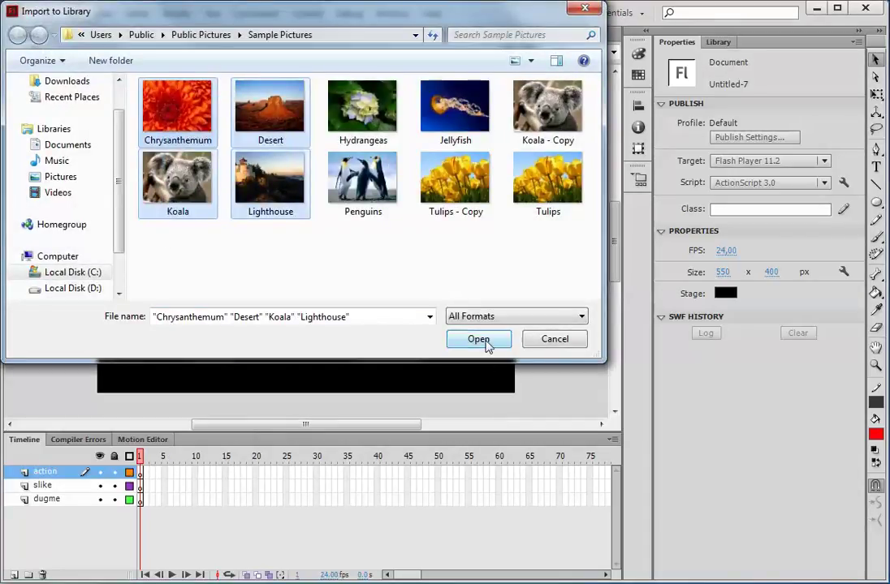
left_click(487, 341)
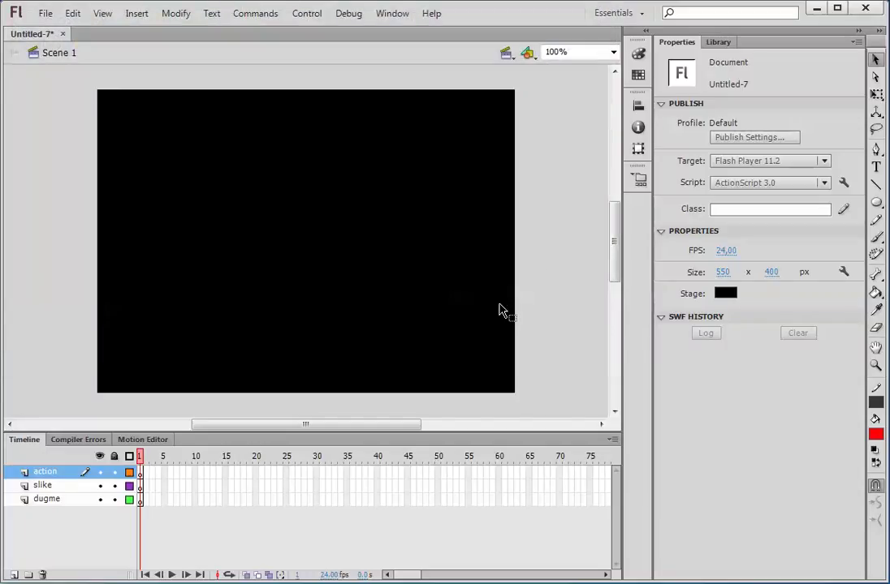
Step: Place Chrysanthemum.jpg on the dugme layer, set its width to 114, and move it to the stage's lower-left corner, about X 24, Y 293
left_click(718, 42)
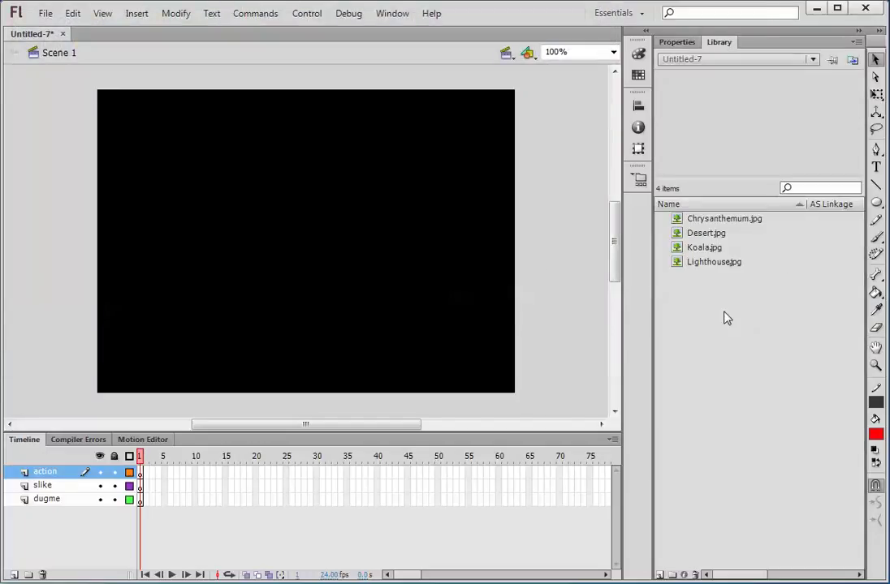
left_click(58, 502)
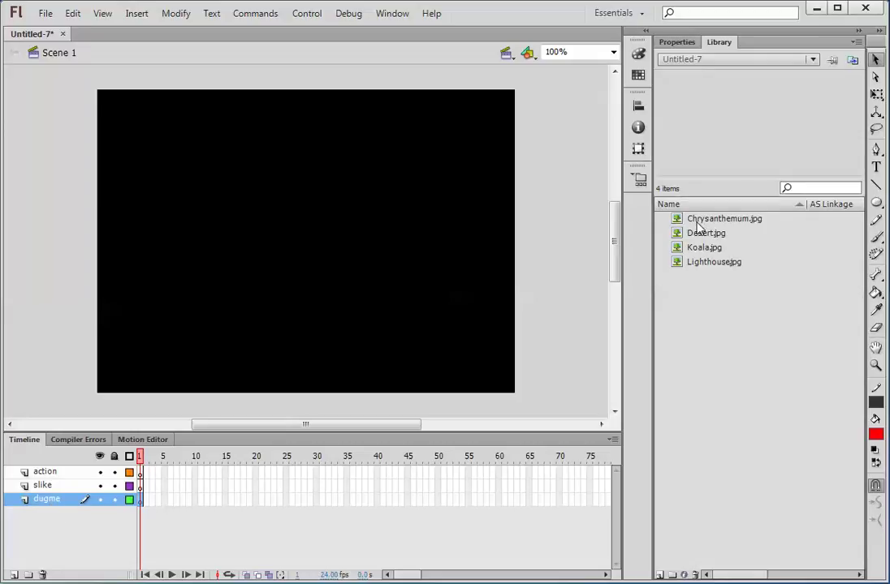
left_click_drag(697, 221, 463, 370)
left_click(677, 43)
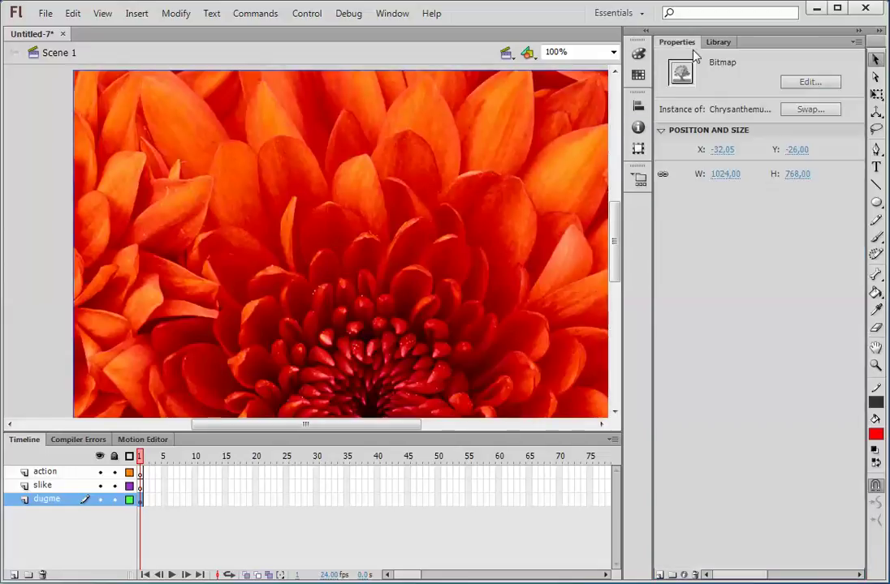
left_click(715, 173)
type("114")
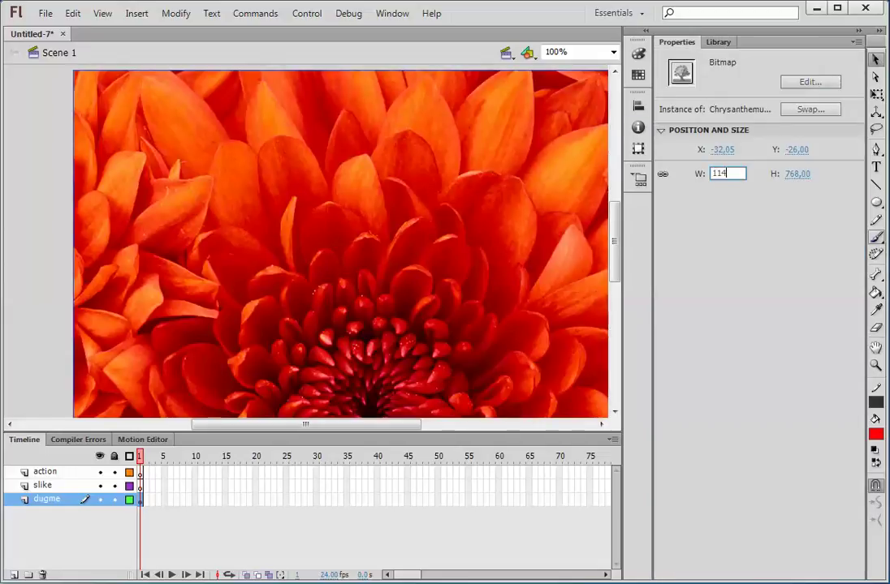
key("Return")
left_click_drag(104, 121, 148, 360)
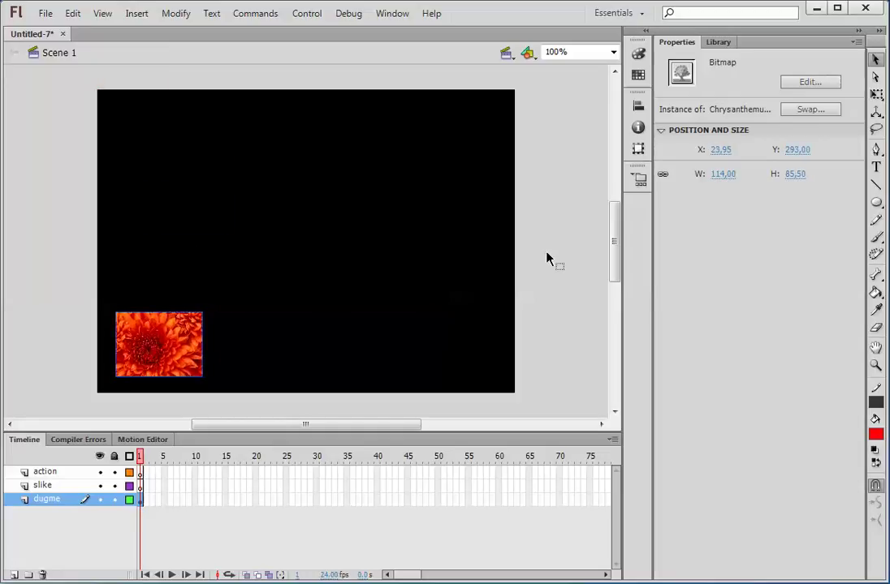
Step: Add Desert.jpg to the stage on the dugme layer and set its width to 114
left_click(716, 43)
left_click_drag(704, 234, 471, 249)
left_click(676, 42)
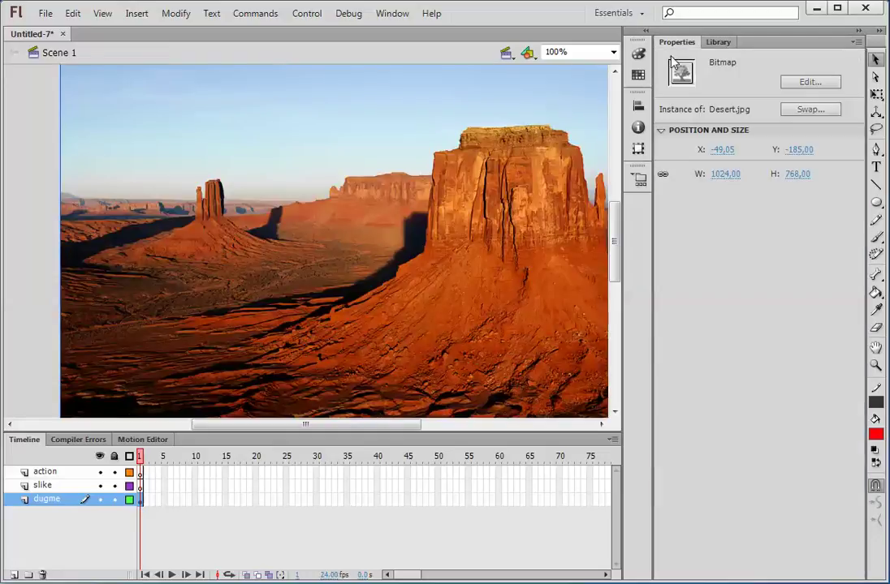
left_click(717, 174)
type("114")
key("Return")
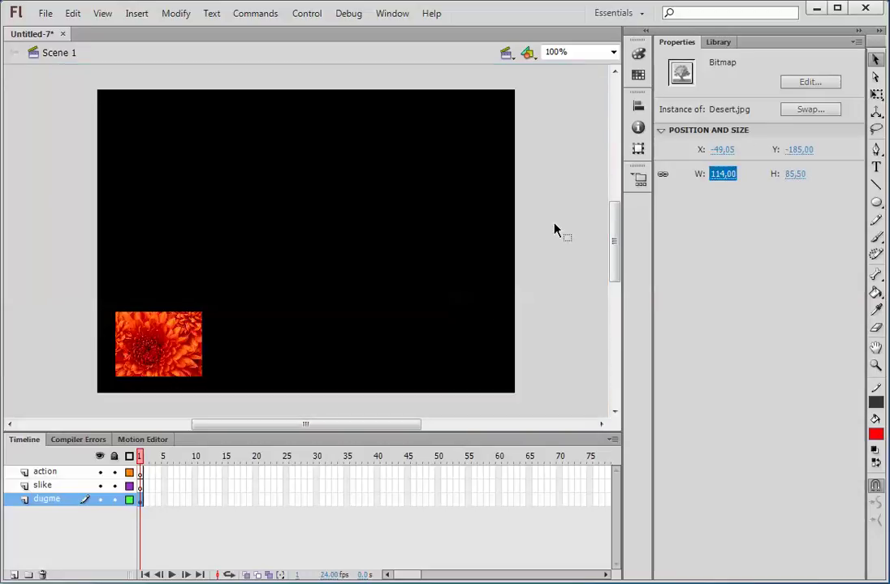
Step: Move the Desert thumbnail beside the Chrysanthemum one along the stage's lower edge, at about X 162, Y 293
left_click_drag(301, 420, 265, 426)
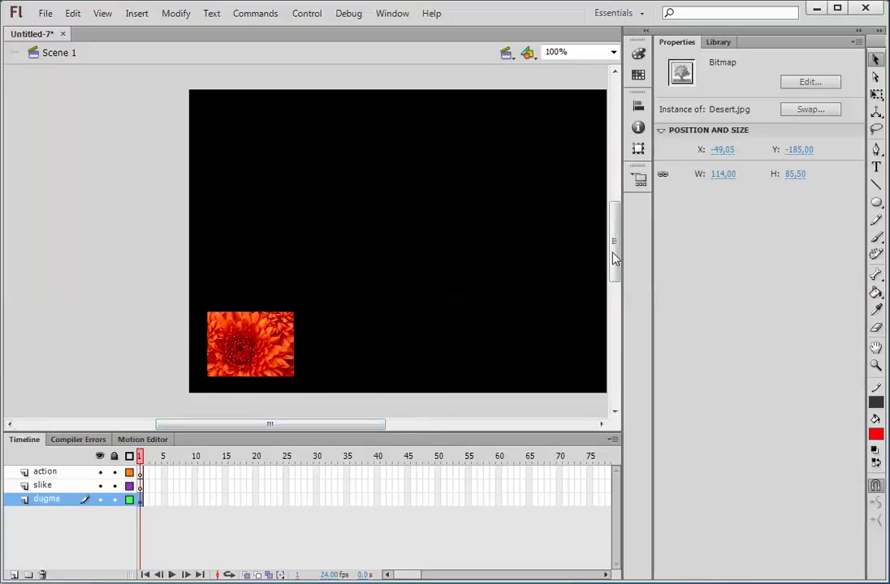
left_click_drag(618, 247, 614, 213)
left_click_drag(203, 146, 430, 345)
left_click_drag(617, 224, 615, 269)
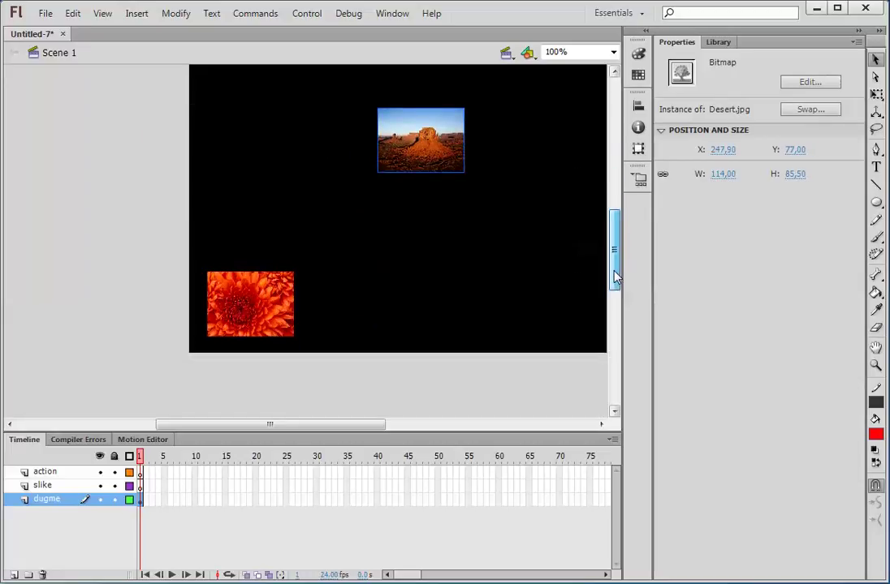
left_click_drag(435, 182, 369, 345)
Step: Add Koala.jpg to the stage at a width of 114 and place it right of the Desert thumbnail, about X 304, Y 293
left_click_drag(373, 424, 441, 424)
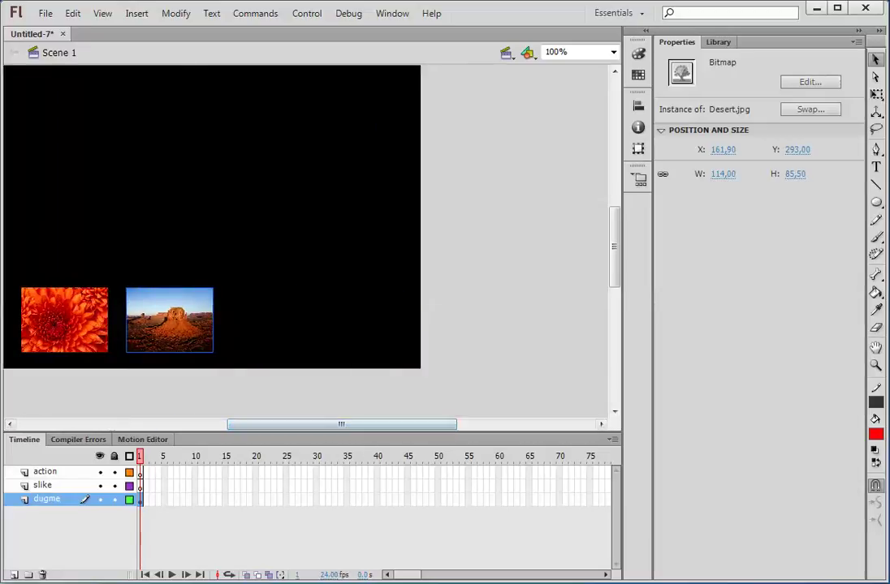
left_click(718, 41)
left_click(714, 249)
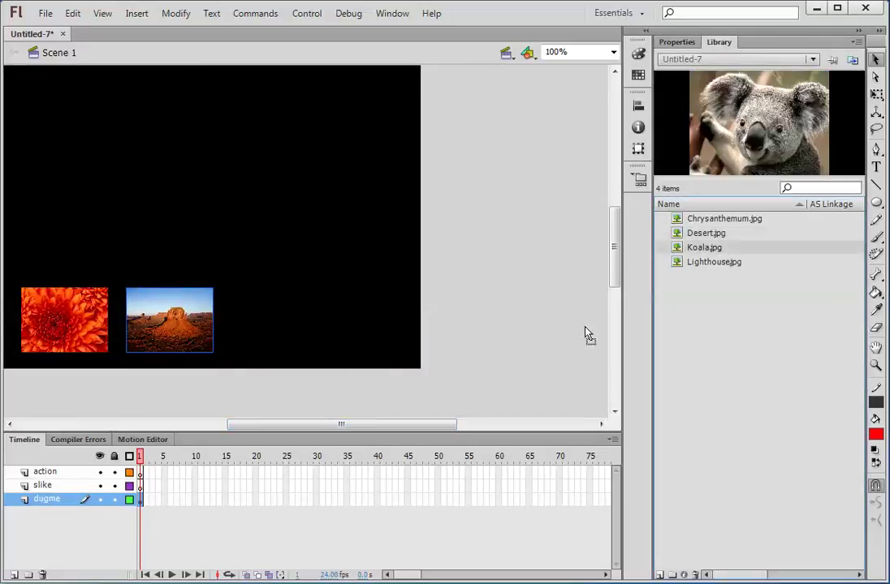
left_click_drag(694, 102, 427, 349)
left_click(677, 41)
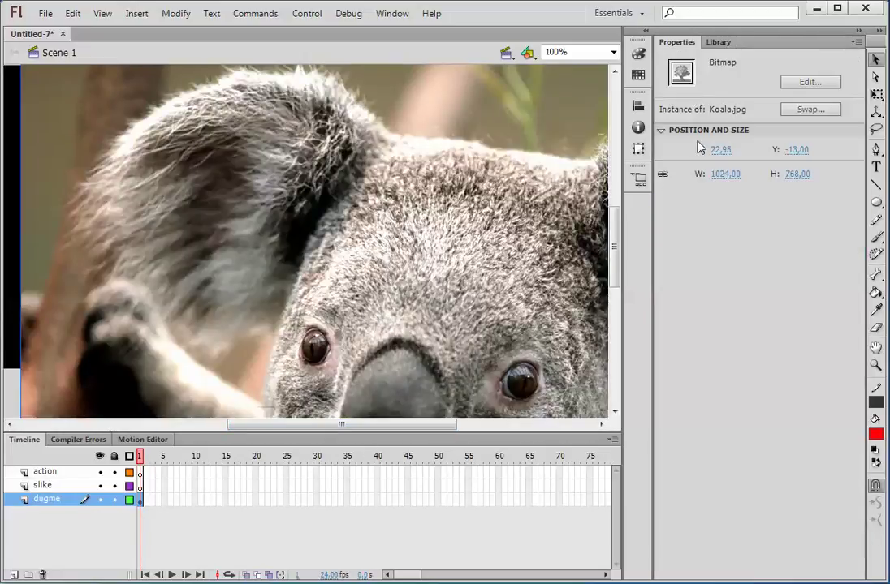
left_click(720, 173)
type("114")
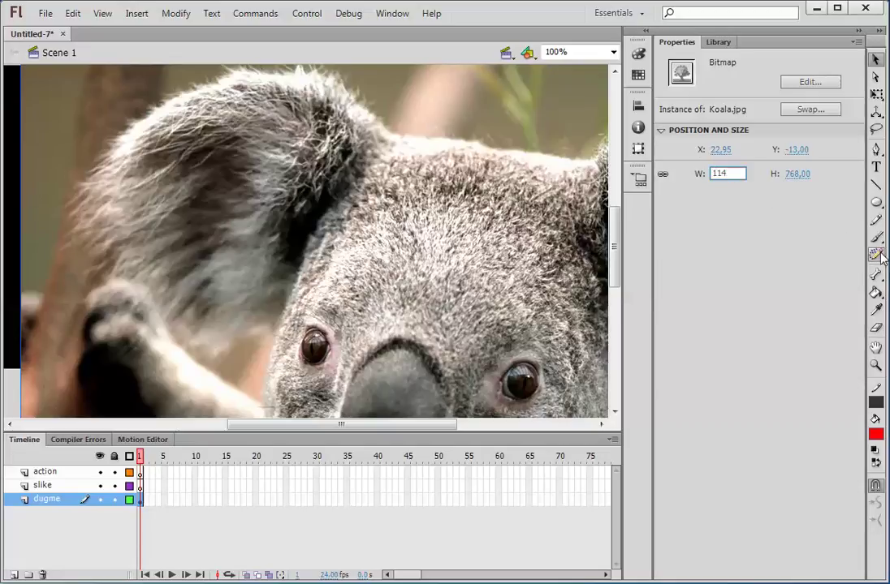
key("Return")
left_click_drag(91, 123, 308, 352)
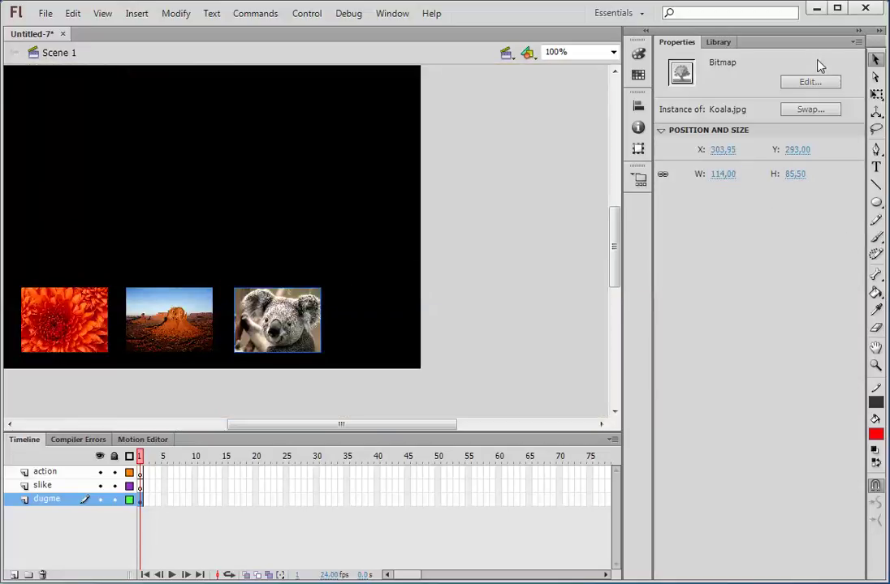
Step: Add Lighthouse.jpg to the stage at a width of 114 and place it right of the Koala thumbnail
left_click(719, 42)
left_click(722, 262)
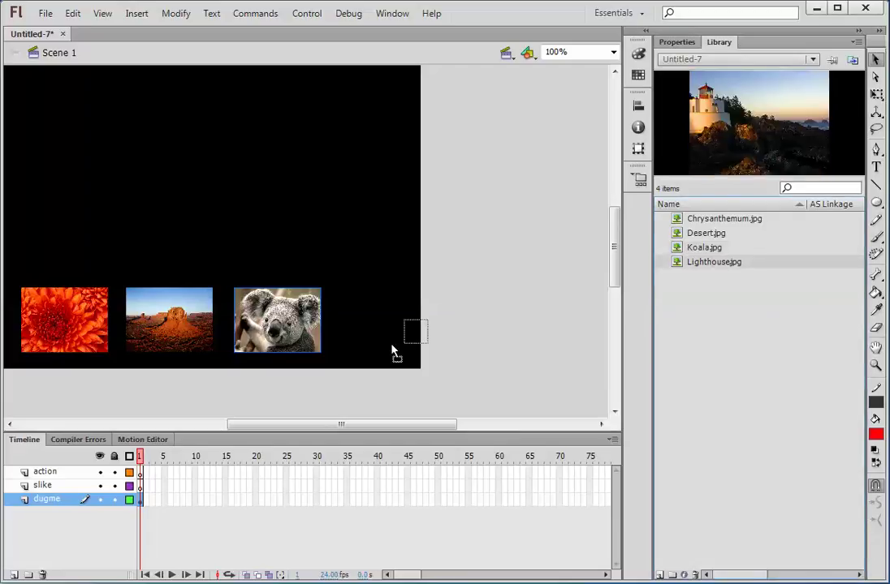
left_click_drag(399, 354, 401, 354)
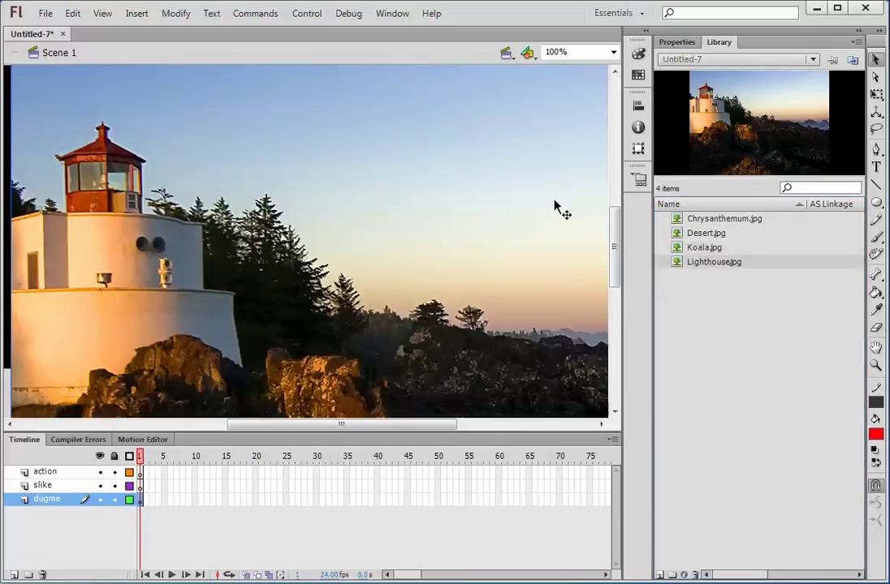
left_click(692, 44)
left_click(728, 174)
type("114")
key("Return")
left_click_drag(95, 108, 397, 338)
Step: Shift the Desert, Koala and Lighthouse thumbnails left to even out the row's spacing within the stage
mouse_move(191, 313)
left_mouse_down()
mouse_move(173, 313)
mouse_move(183, 322)
left_mouse_up()
left_click_drag(259, 320, 247, 321)
left_click_drag(359, 330, 344, 317)
left_click(438, 317)
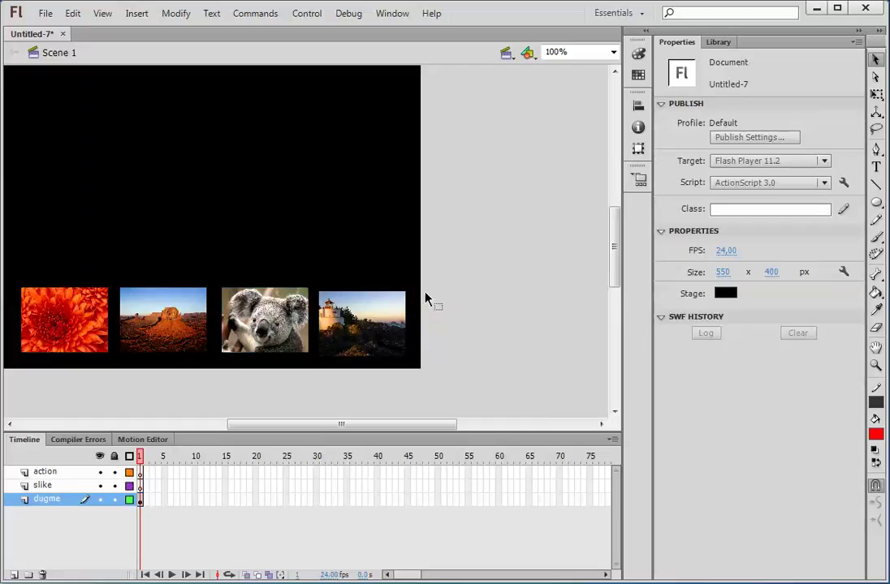
Step: Nudge the Lighthouse thumbnail up to Y 293 so it lines up with the other three
left_click(362, 323)
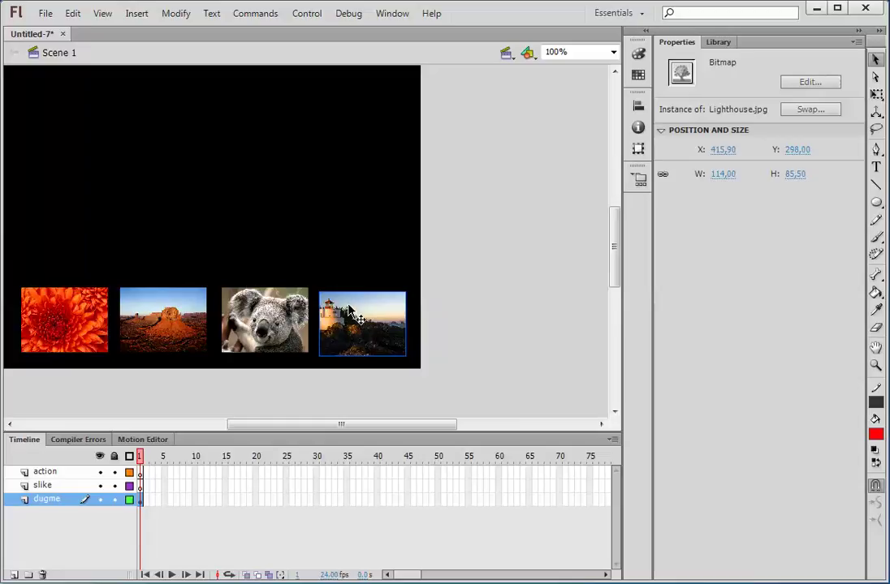
key("Up")
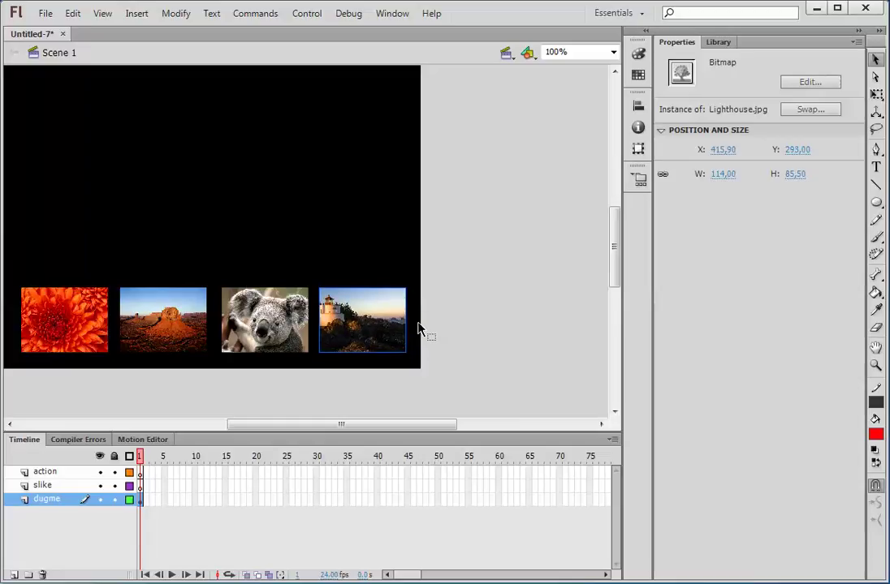
left_click(457, 311)
Step: Convert the Chrysanthemum thumbnail into a Button symbol named dugme1
left_click_drag(383, 424, 342, 424)
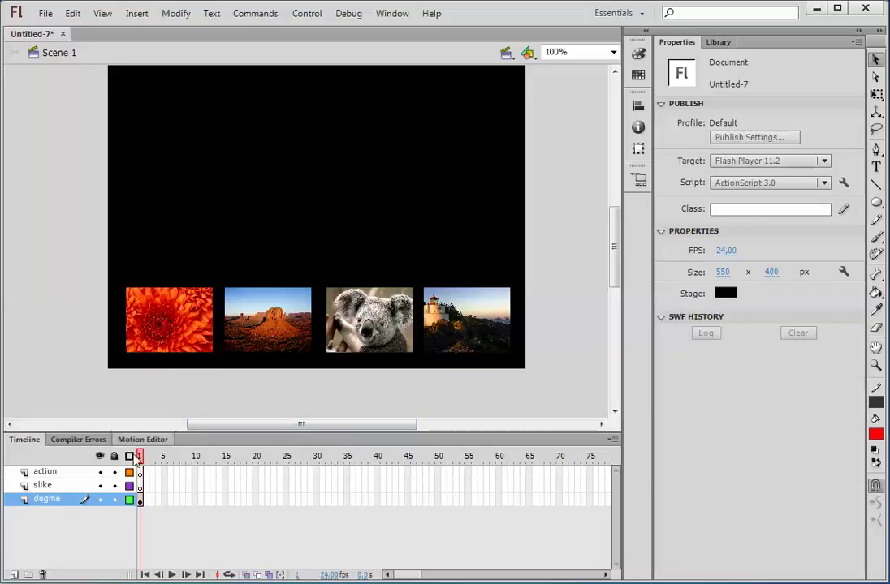
left_click(199, 351)
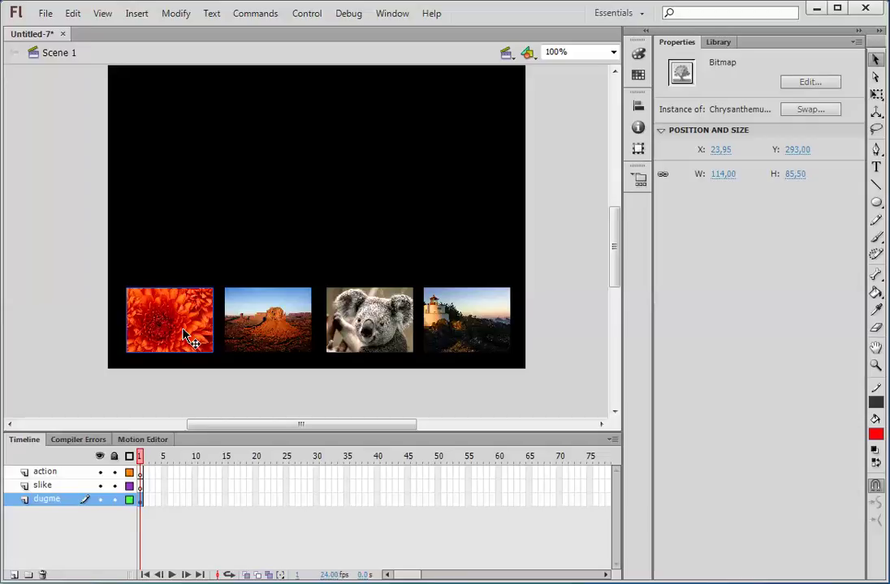
key("F8")
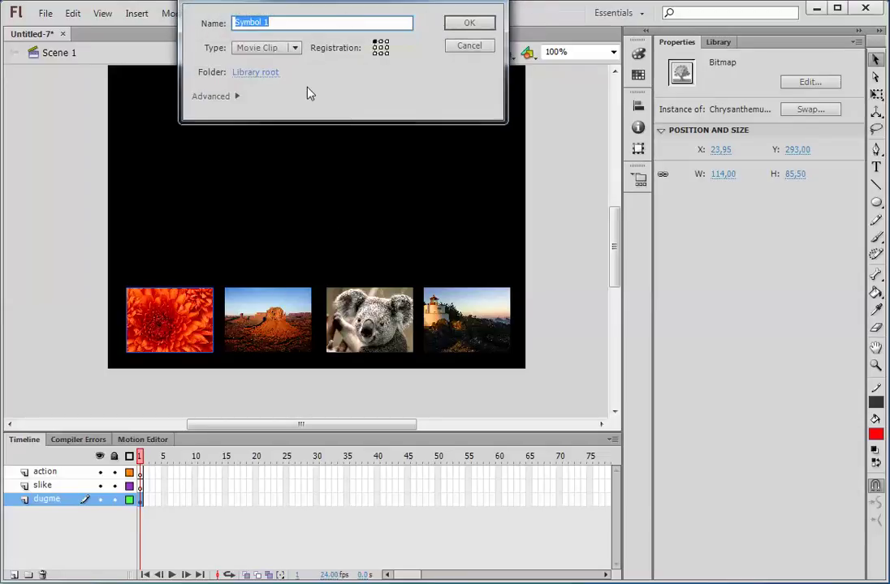
left_click(242, 51)
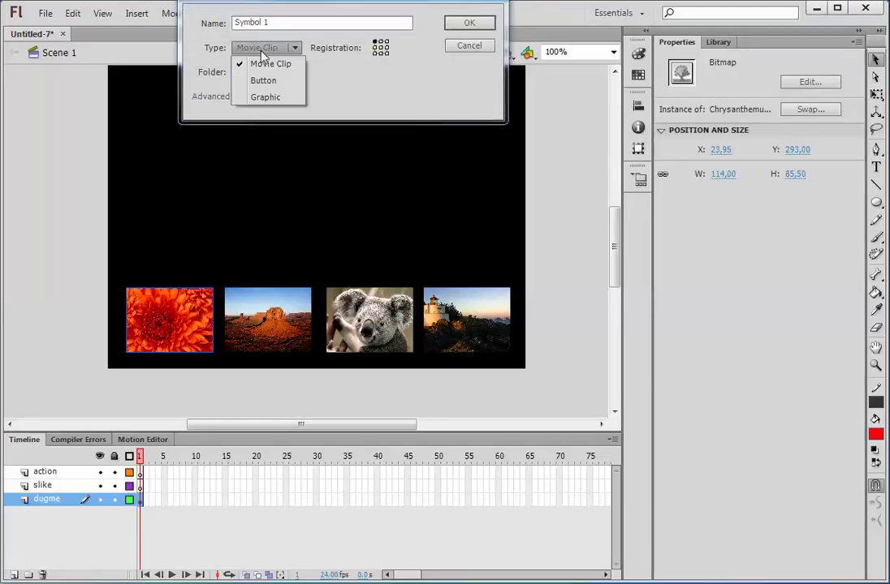
left_click(258, 78)
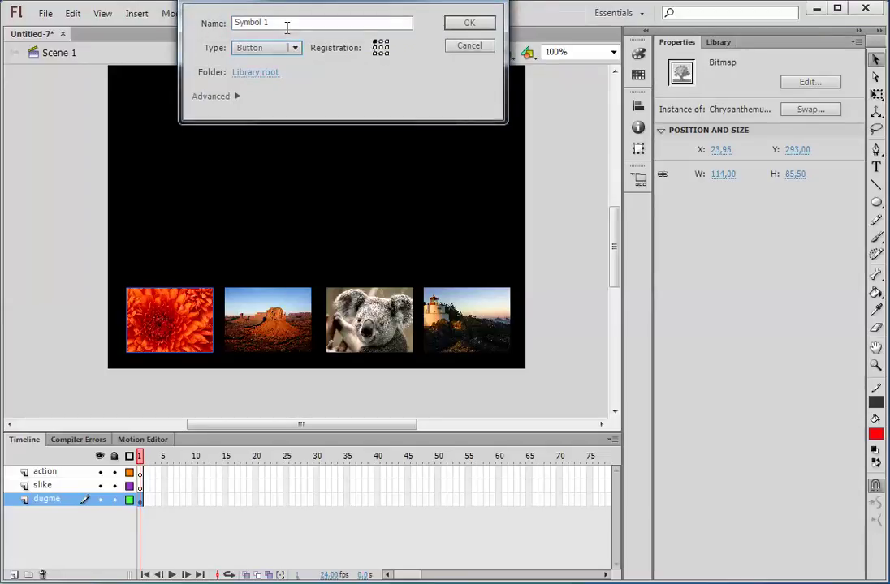
left_click_drag(287, 28, 188, 14)
type("dugme")
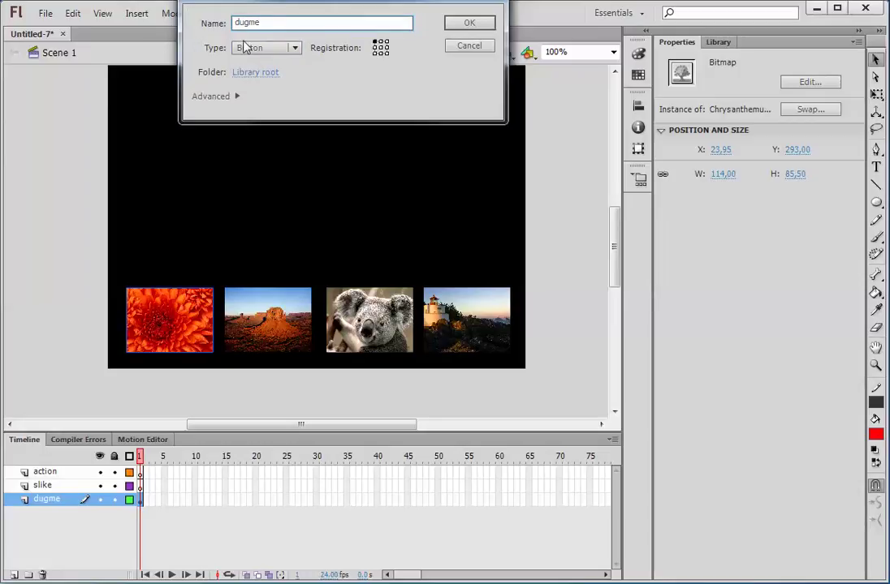
double_click(237, 22)
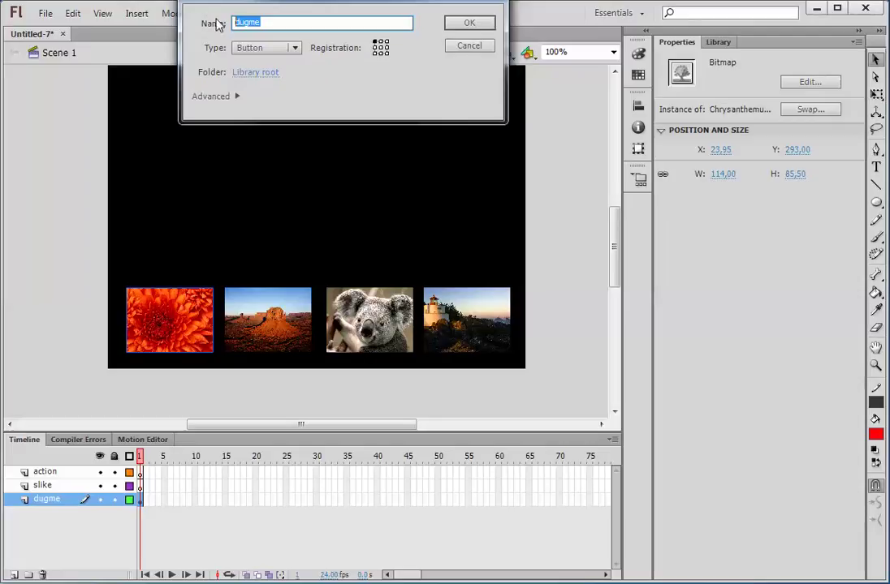
left_click(285, 22)
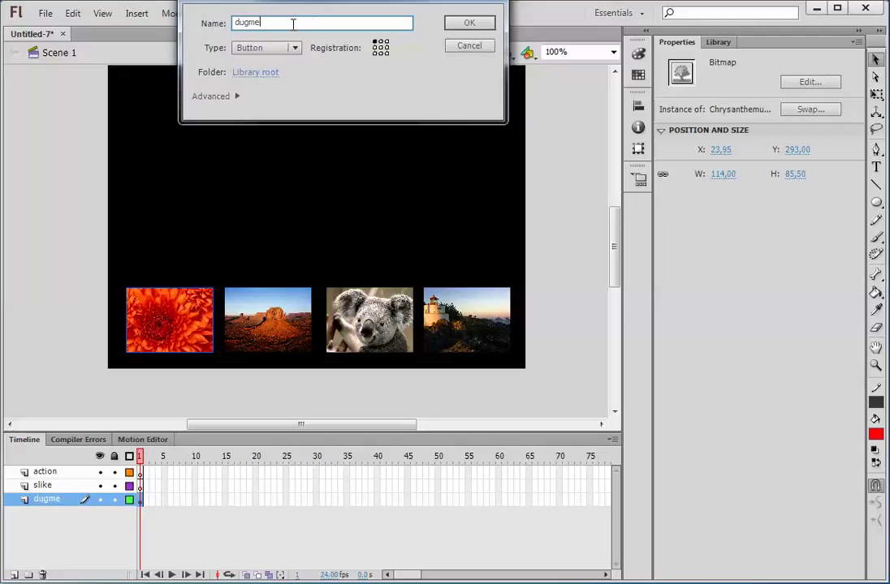
left_click(470, 27)
Step: Convert the Desert thumbnail into a Button symbol named dugme2
left_click(272, 324)
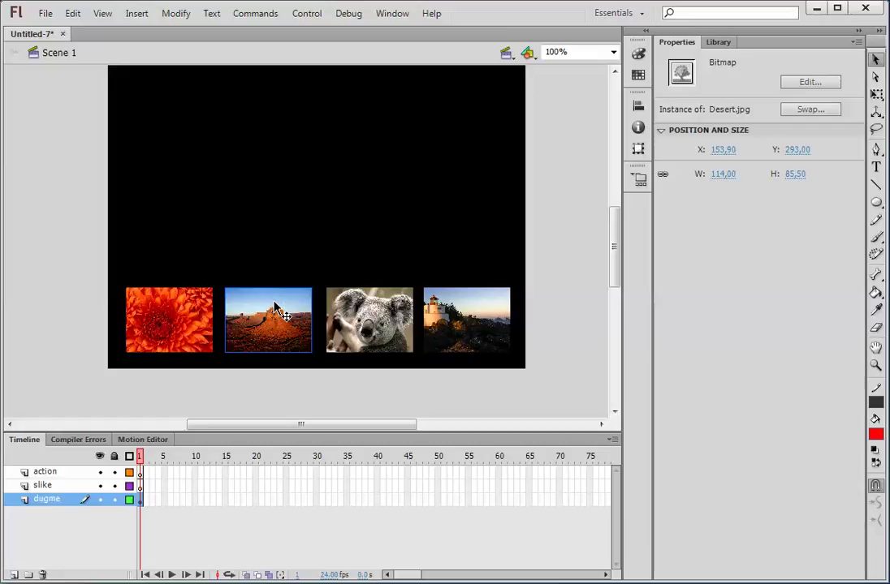
key("F8")
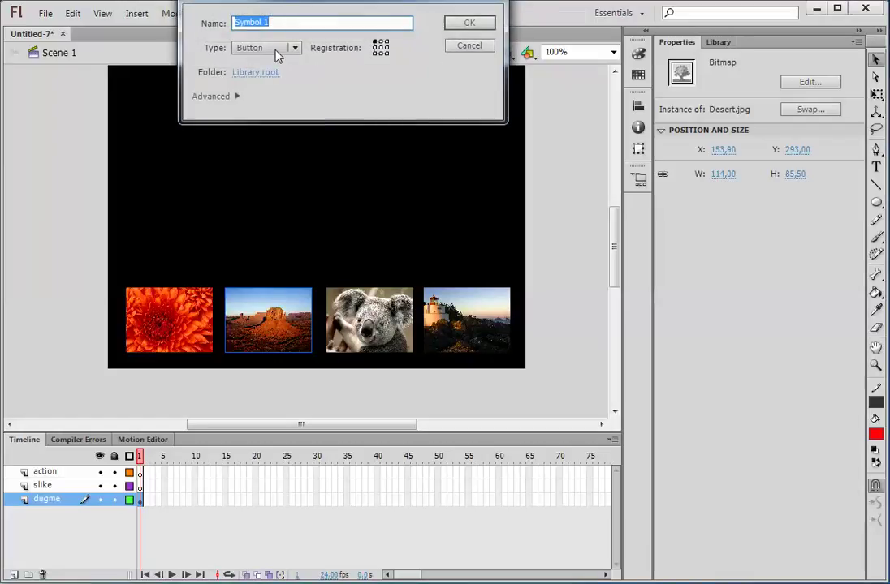
type("dugme2")
left_click(465, 23)
Step: Convert the Koala thumbnail into a Button symbol named dugme3
left_click(402, 312)
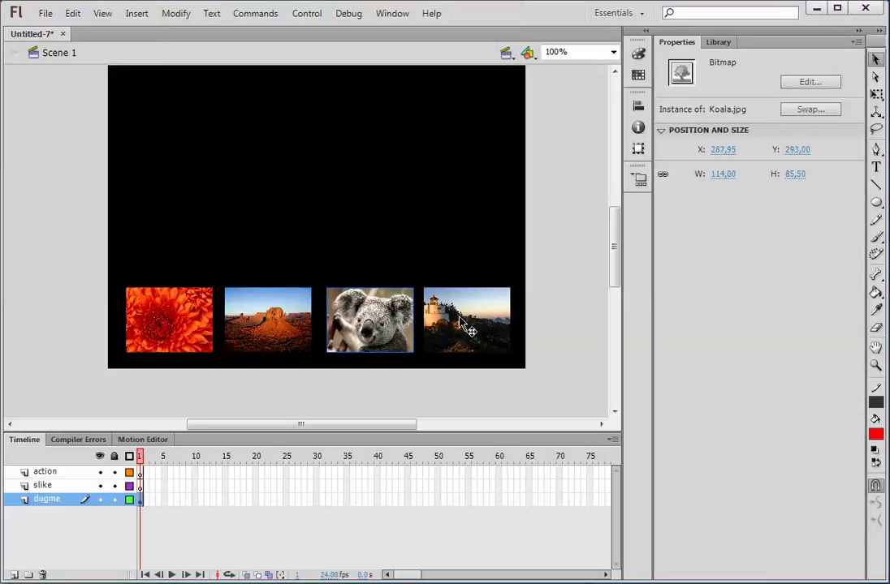
key("F8")
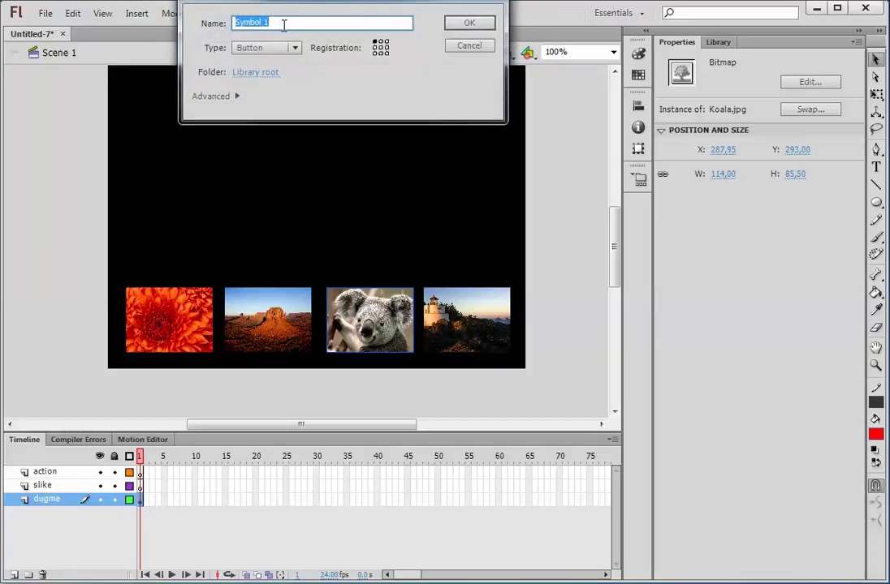
type("dugme3")
left_click(469, 22)
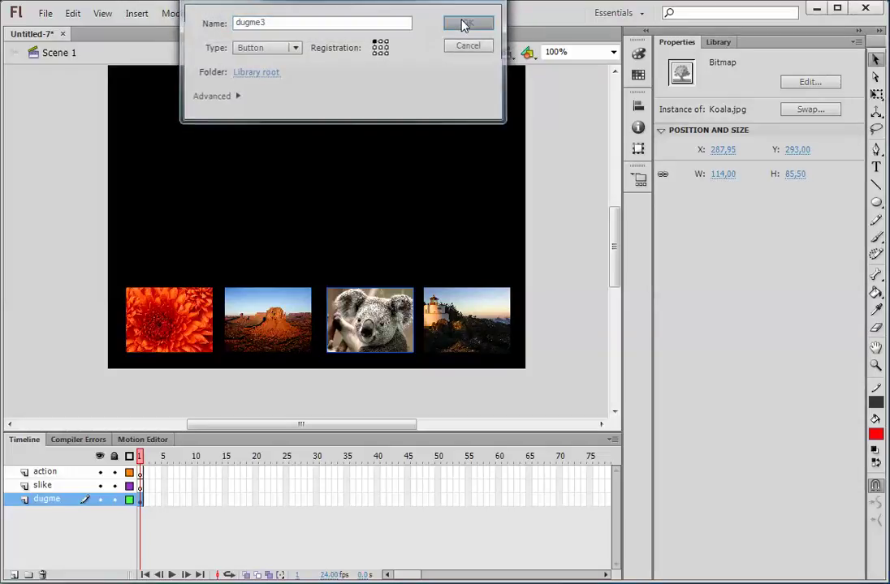
Step: Convert the Lighthouse thumbnail into a Button symbol named dugme4
left_click(459, 299)
key("F8")
type("dugme4")
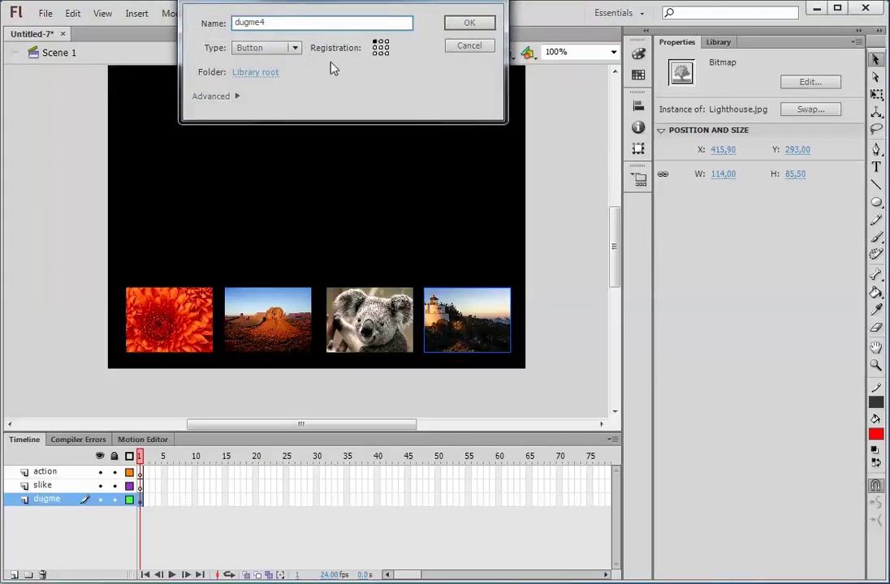
left_click(467, 26)
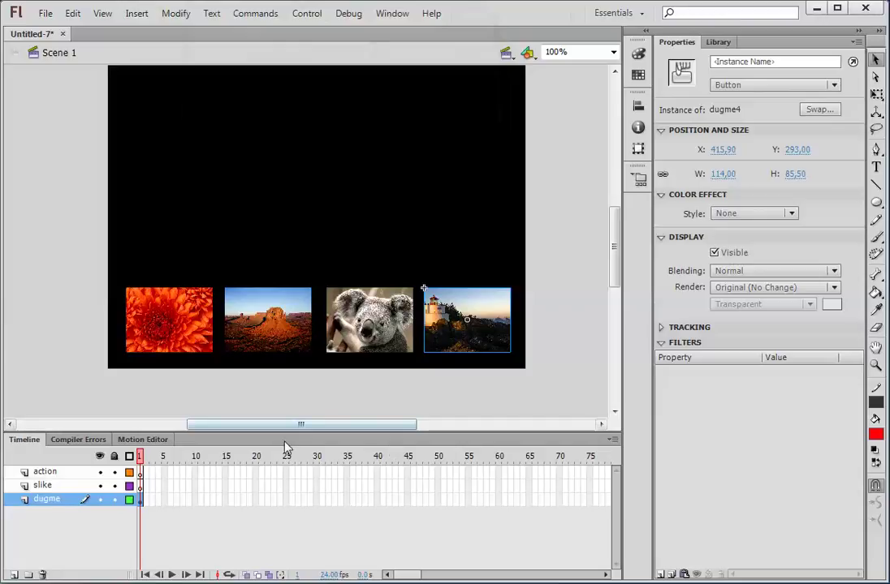
Step: Copy frame 1 of the dugme layer and paste it into frame 4 of the same layer
right_click(144, 503)
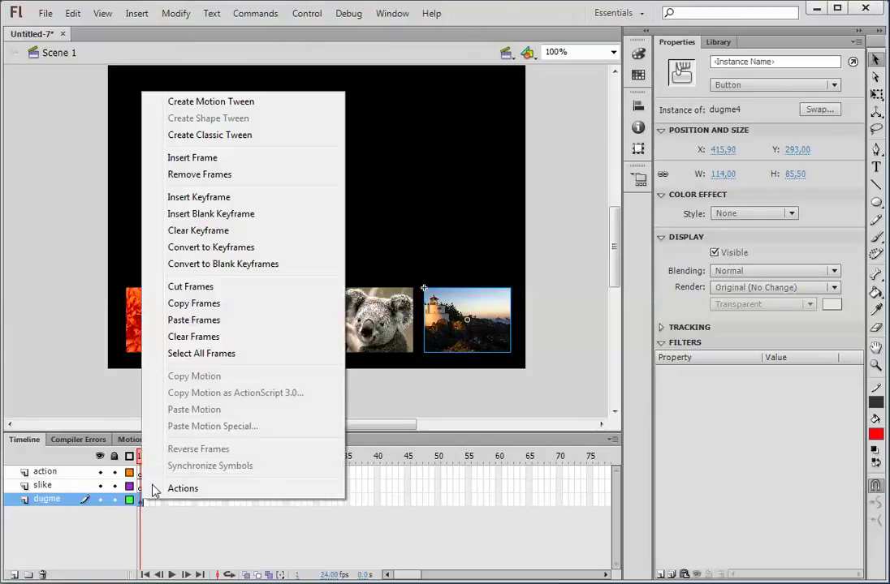
left_click(210, 311)
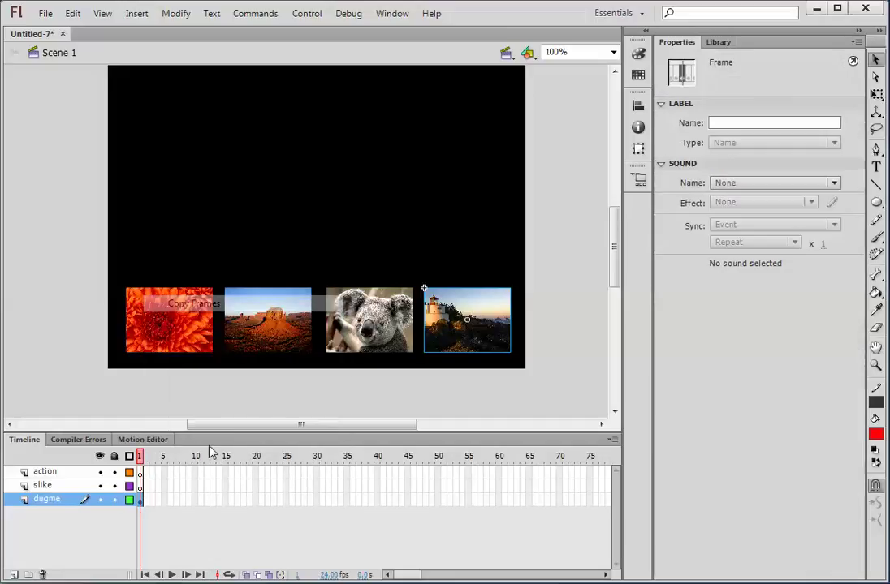
right_click(160, 501)
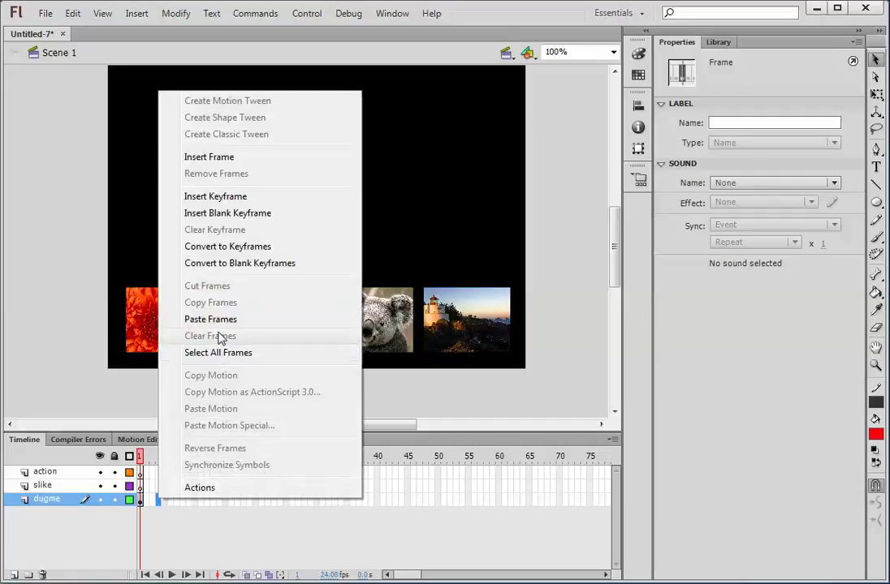
left_click(231, 320)
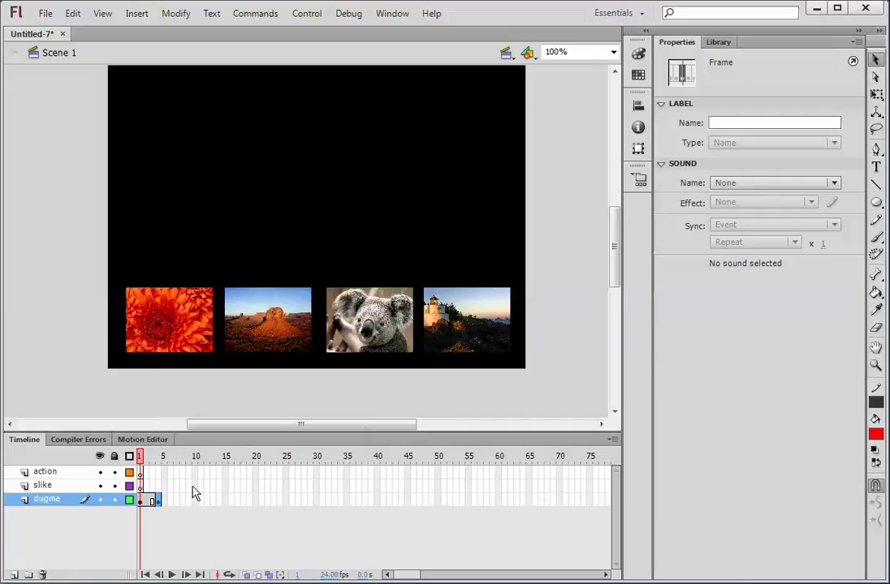
Step: Add Chrysanthemum.jpg from the library to the stage on the slike layer and set its width to 357
left_click(81, 485)
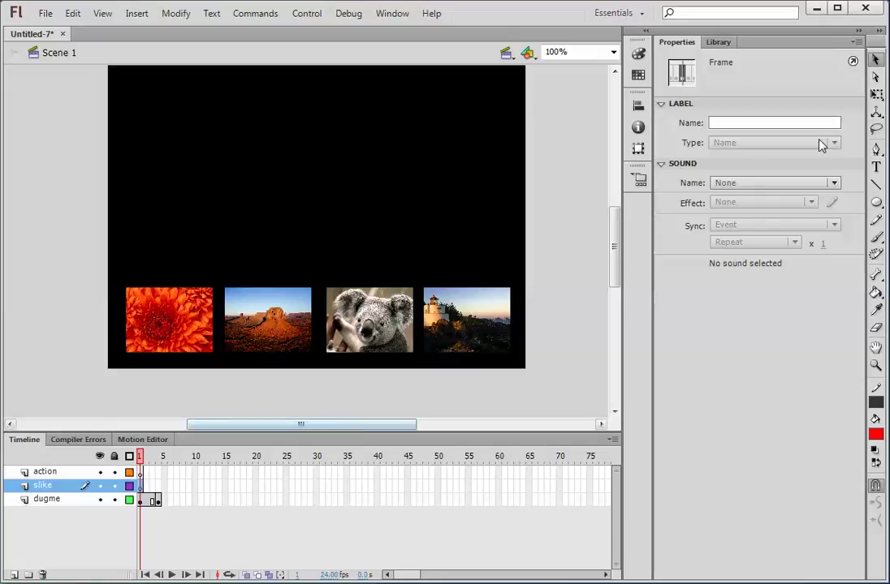
left_click(718, 42)
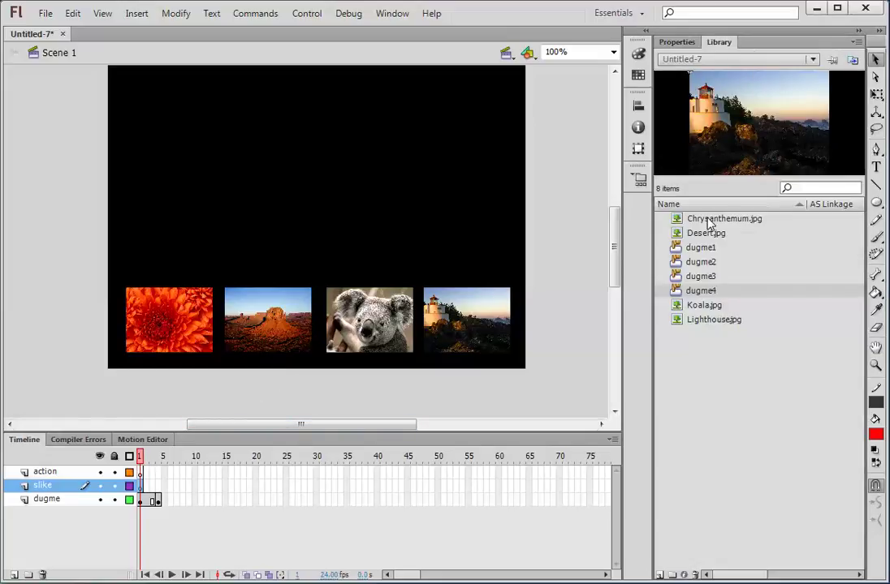
left_click_drag(708, 224, 434, 242)
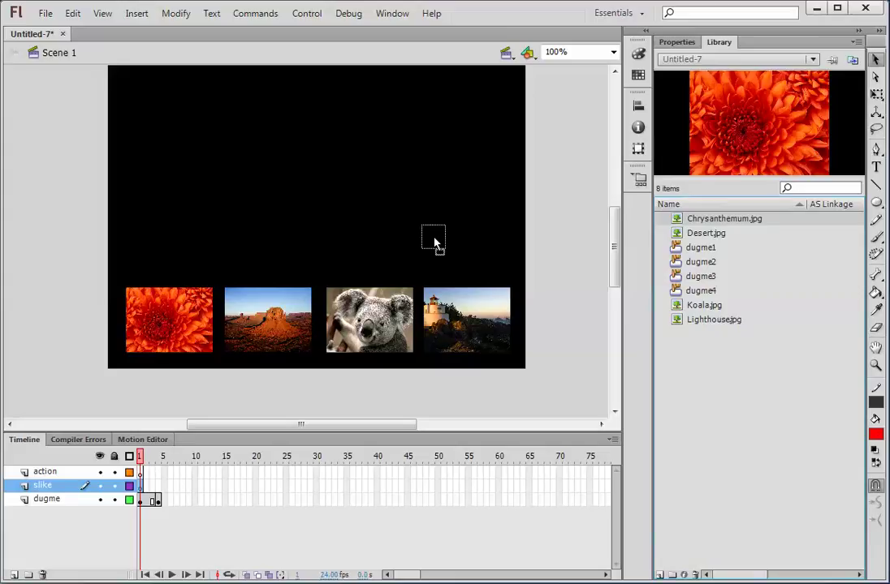
left_click(676, 42)
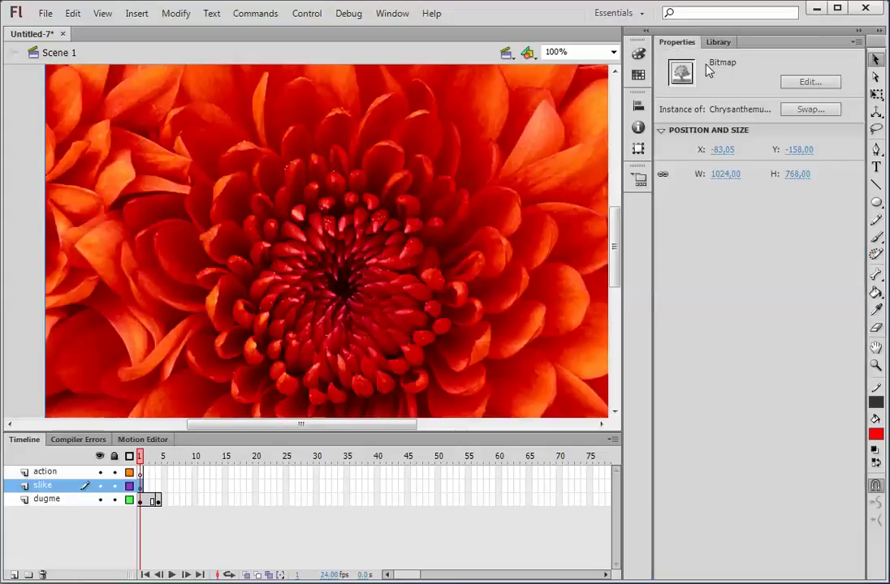
left_click(724, 174)
type("357")
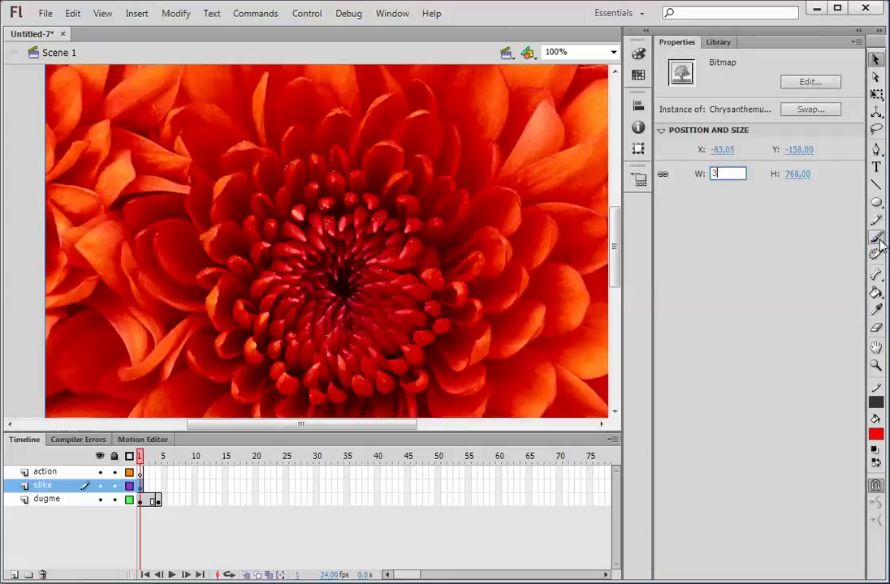
key("Return")
Step: Position the large Chrysanthemum picture above the thumbnails at X 93, Y 10
key("shift+Tab")
key("shift+Tab")
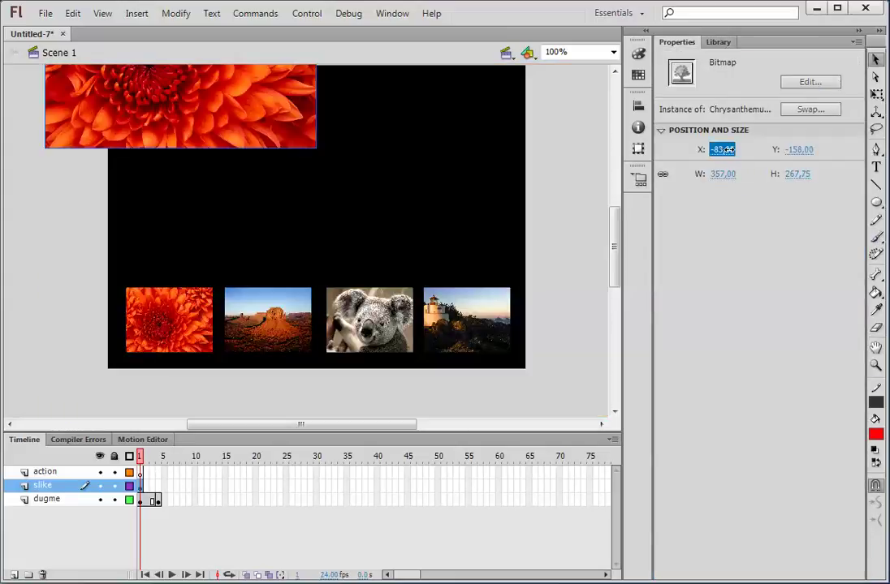
type("93")
key("Return")
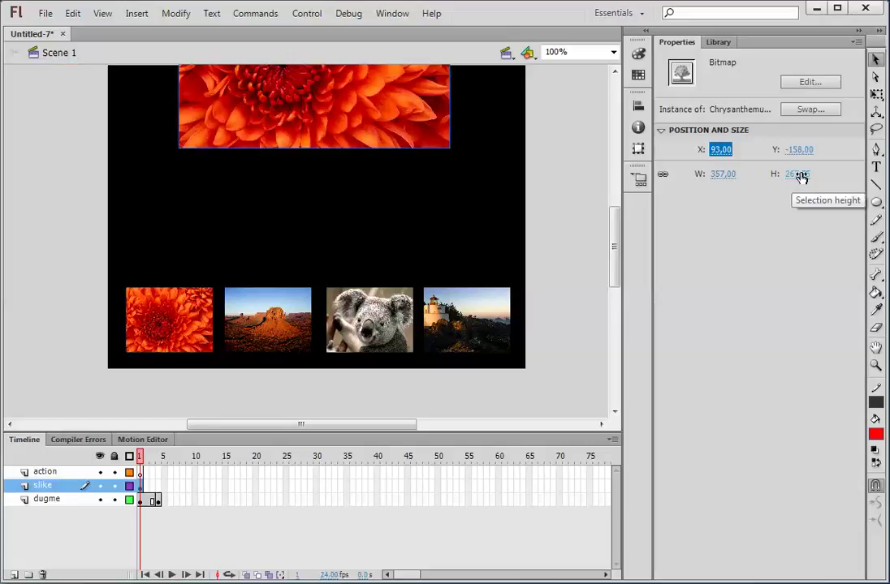
key("Tab")
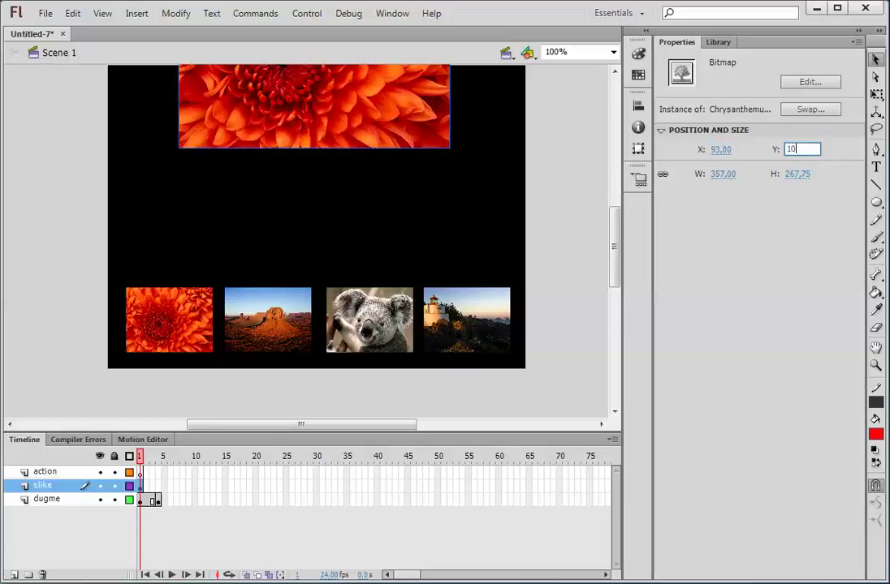
type("10")
key("Return")
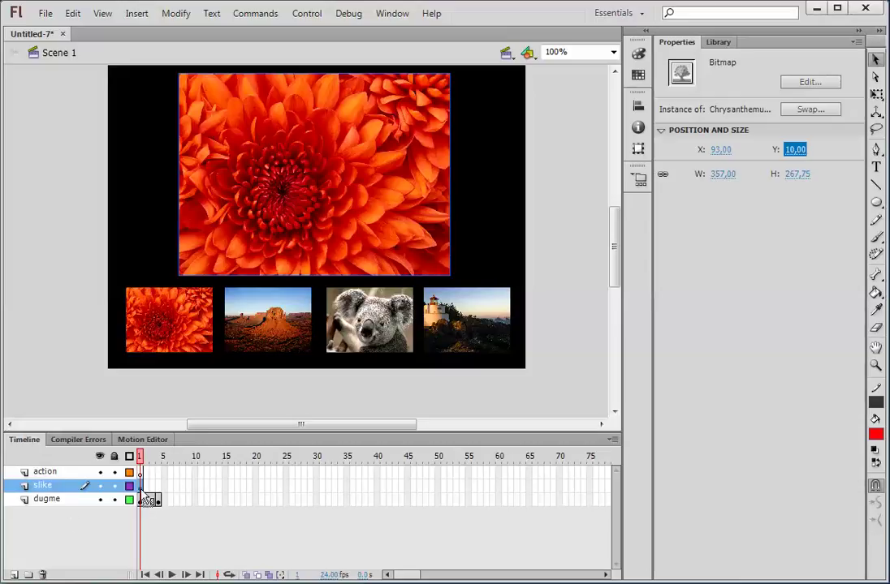
Step: Label frame 1 of the slike layer slika1
left_click_drag(142, 488, 143, 498)
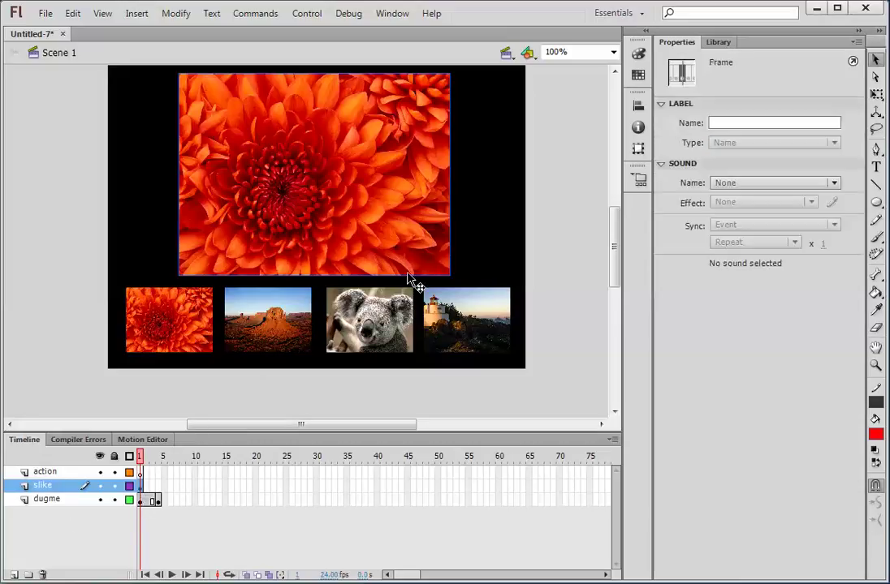
left_click(722, 123)
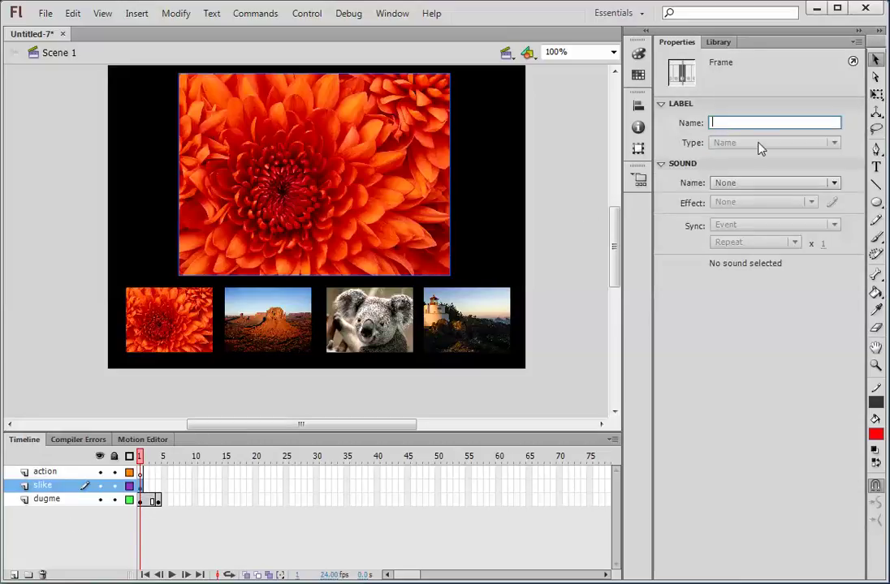
type("slika1")
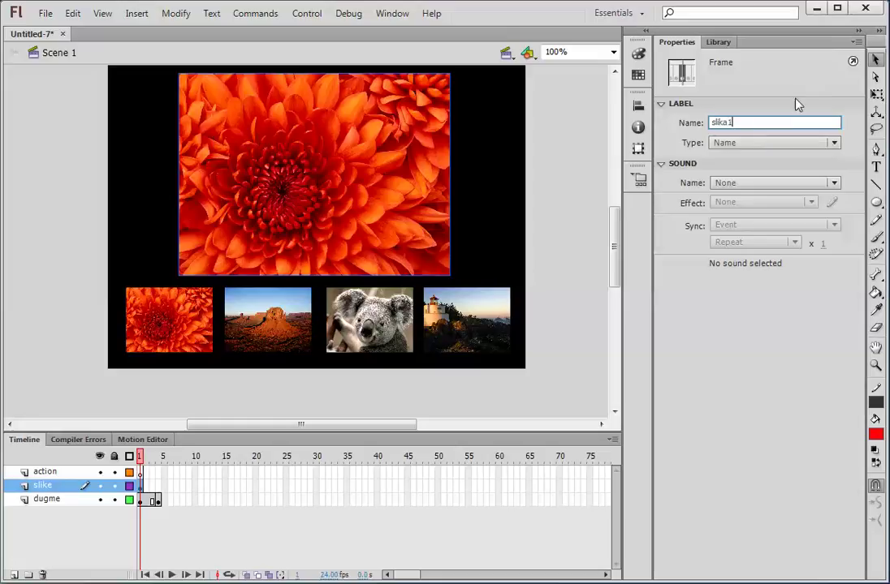
left_click_drag(728, 124, 699, 126)
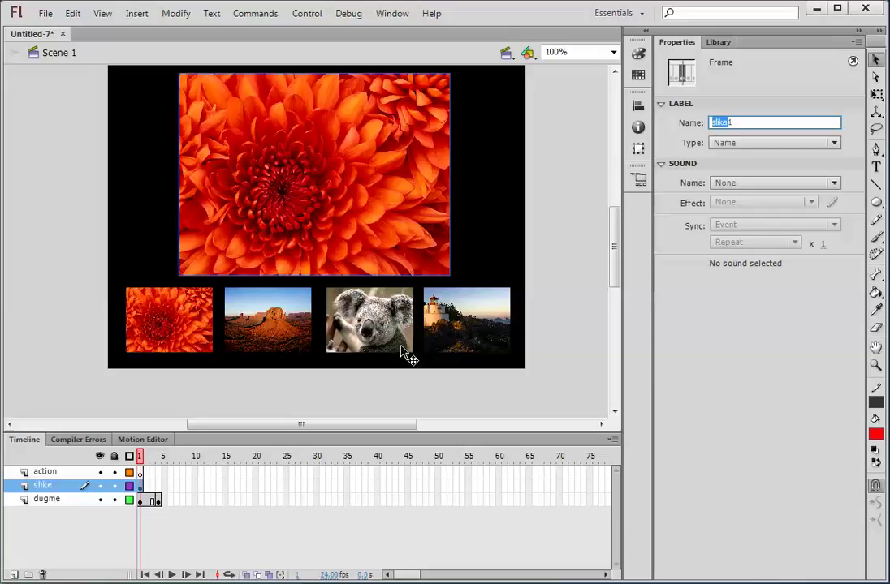
Step: Copy frame 1 of the slike layer into frame 2 and delete the large Chrysanthemum picture from frame 2
right_click(148, 485)
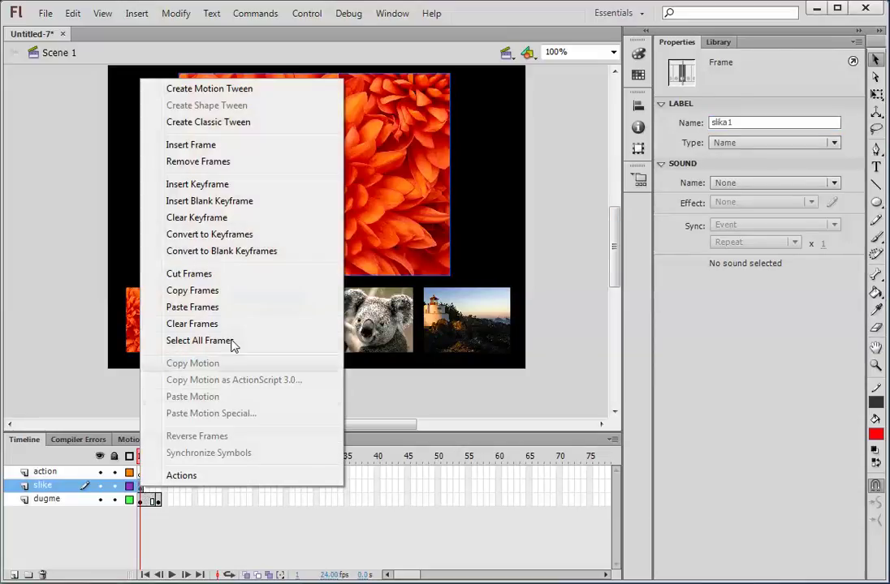
left_click(206, 308)
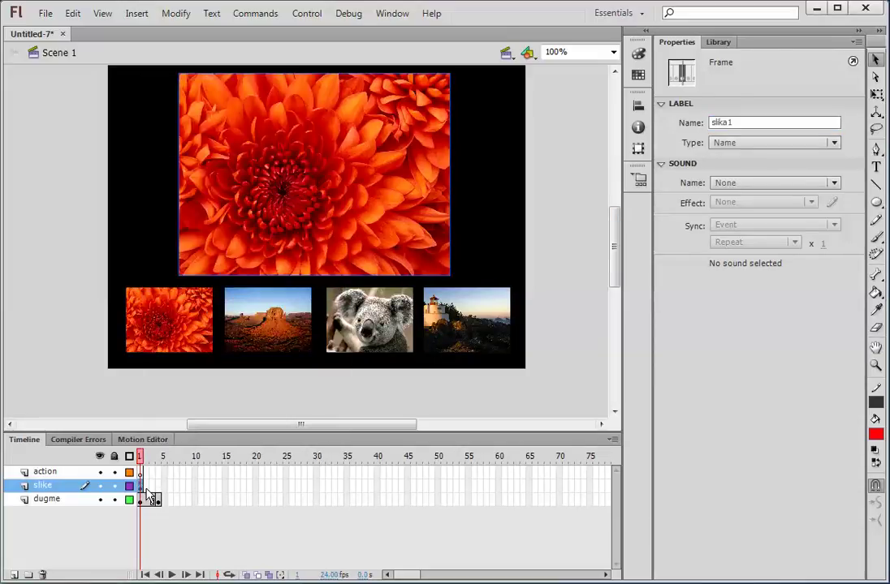
left_click(147, 490)
right_click(148, 489)
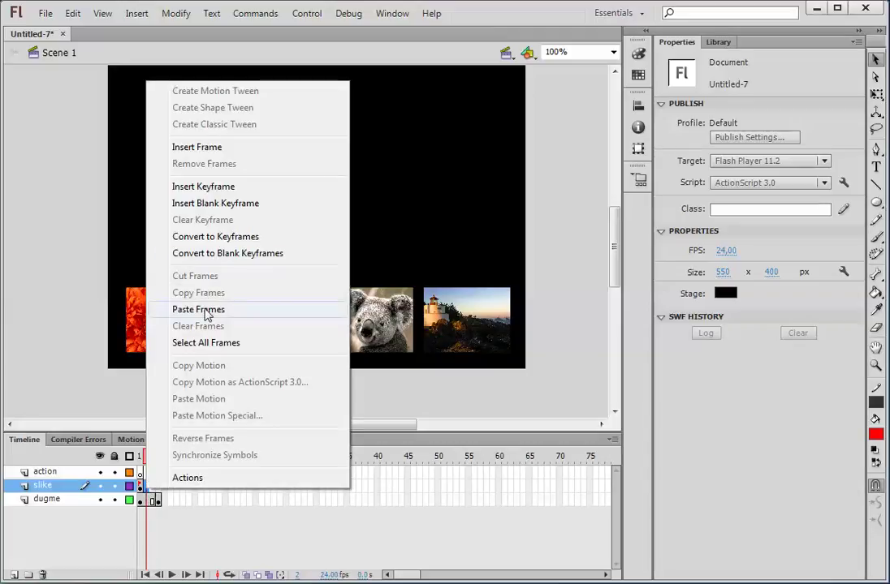
left_click(204, 310)
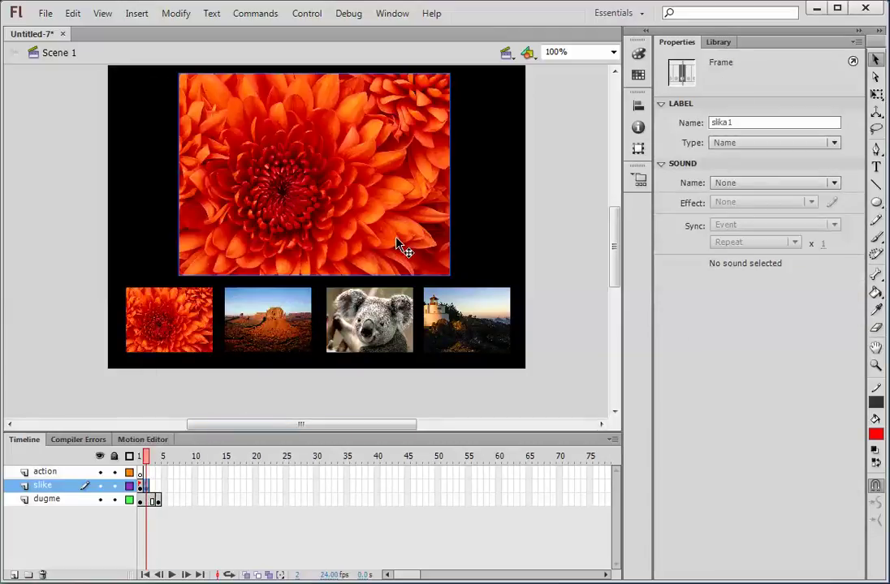
key("Delete")
Step: Add Desert.jpg from the library to frame 2 of the slike layer and set its width to 357
left_click(719, 41)
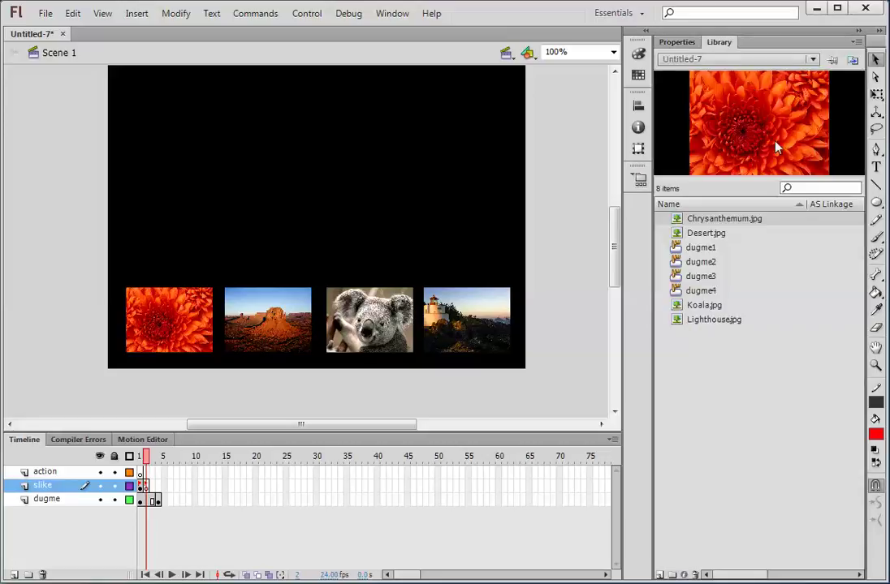
left_click_drag(704, 236, 453, 226)
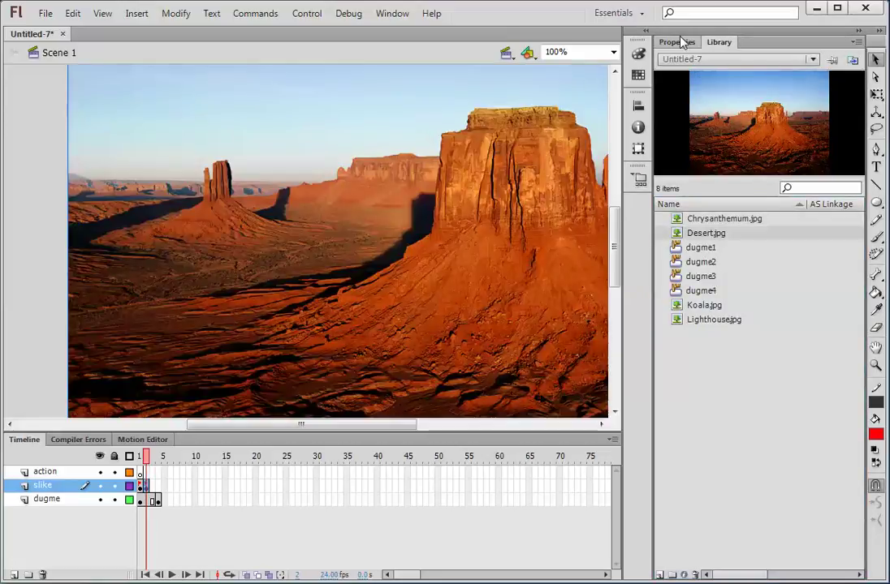
left_click(684, 43)
left_click(722, 173)
type("357")
key("Return")
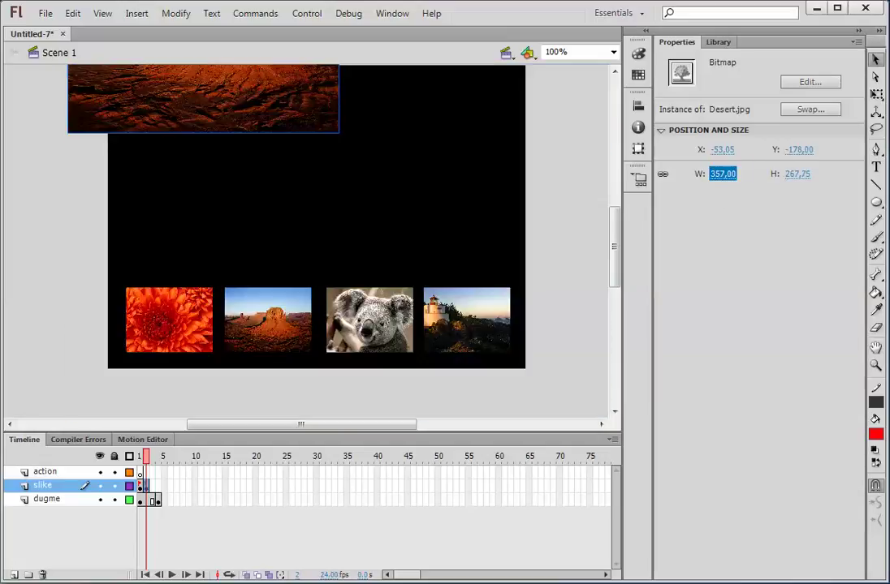
Step: Position the large Desert picture above the thumbnails at X 93, Y 10
left_click(731, 149)
type("93")
key("Return")
left_click(794, 150)
type("1")
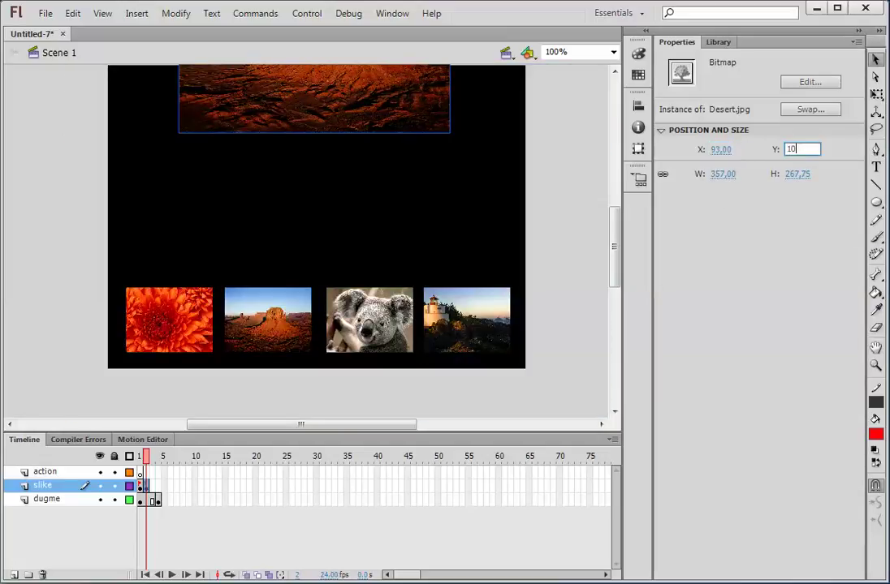
type("0")
key("Return")
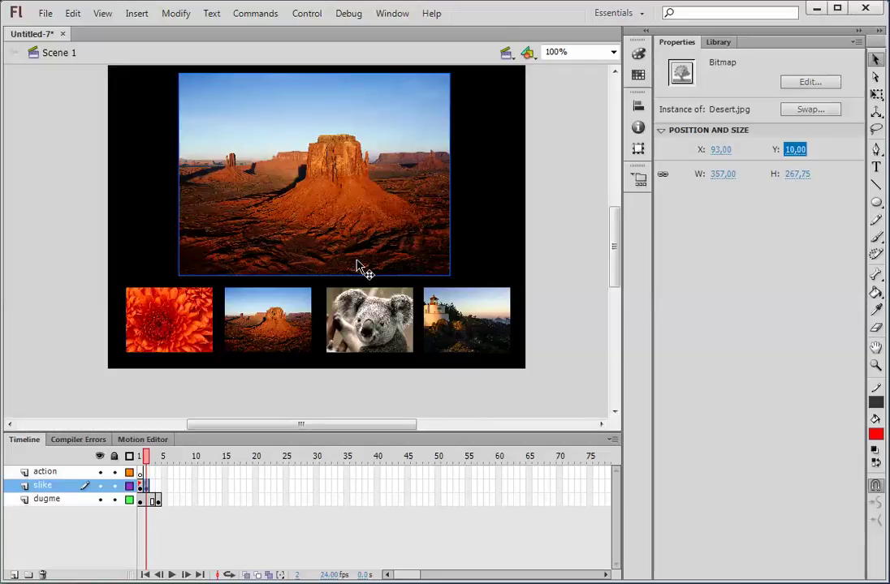
Step: Label frame 2 of the slike layer slika2
left_click(148, 486)
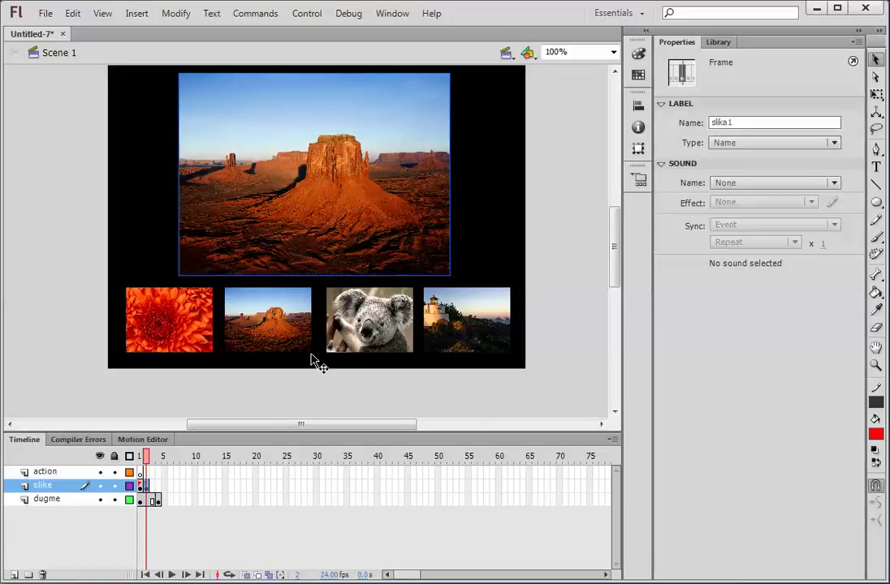
left_click(746, 122)
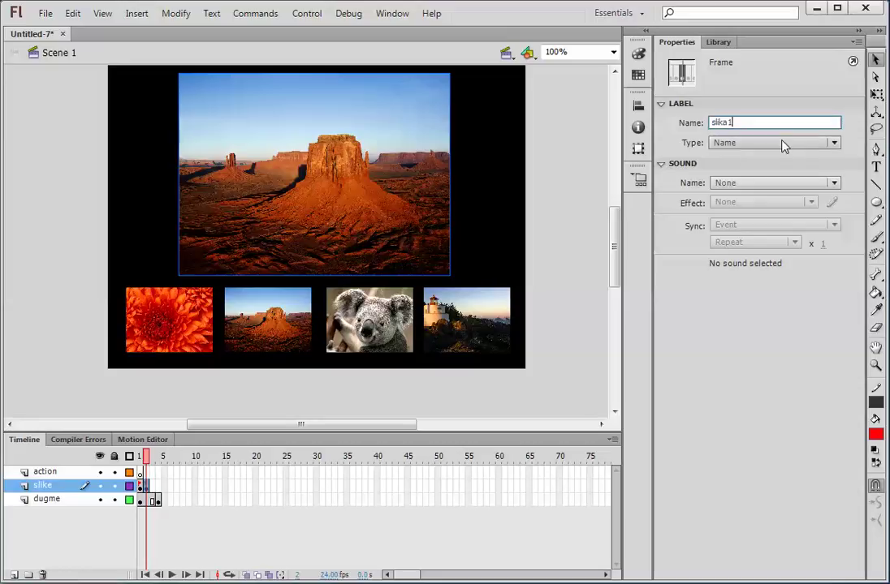
key("BackSpace")
type("2")
left_click(142, 516)
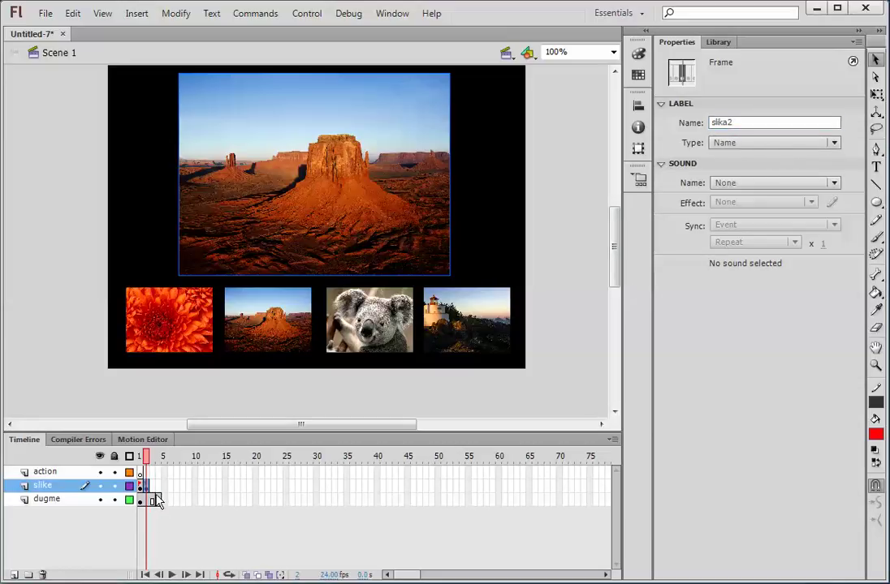
Step: Copy frame 2 of the slike layer into frame 3 and delete the large Desert picture from frame 3
right_click(146, 485)
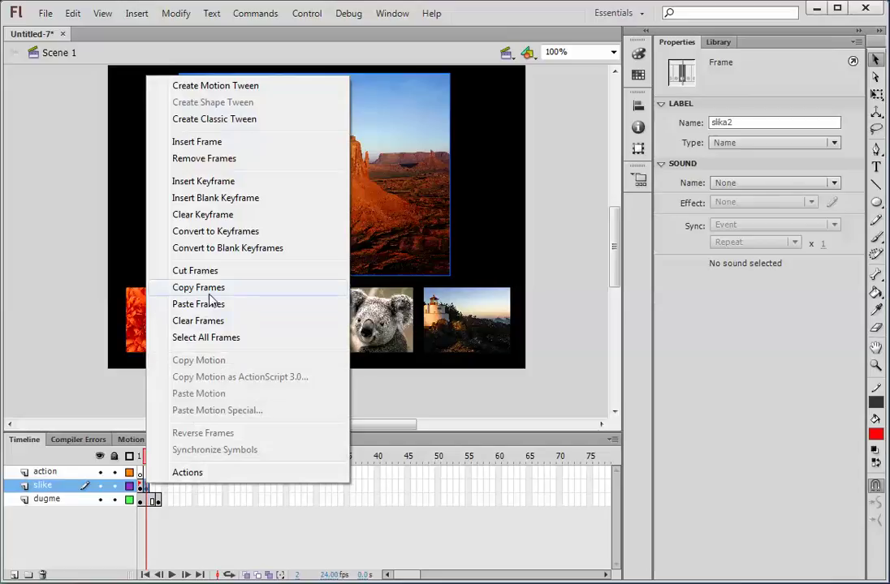
left_click(242, 287)
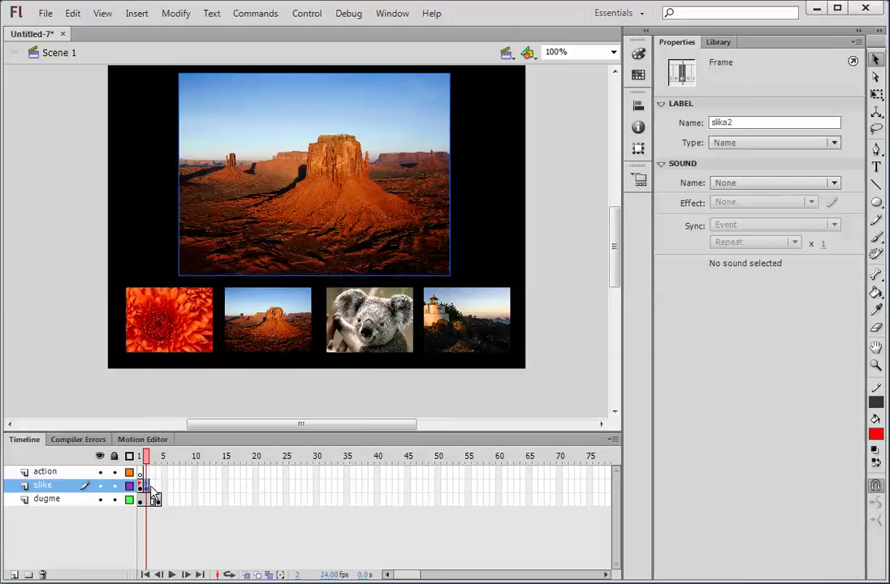
right_click(152, 487)
left_click(204, 307)
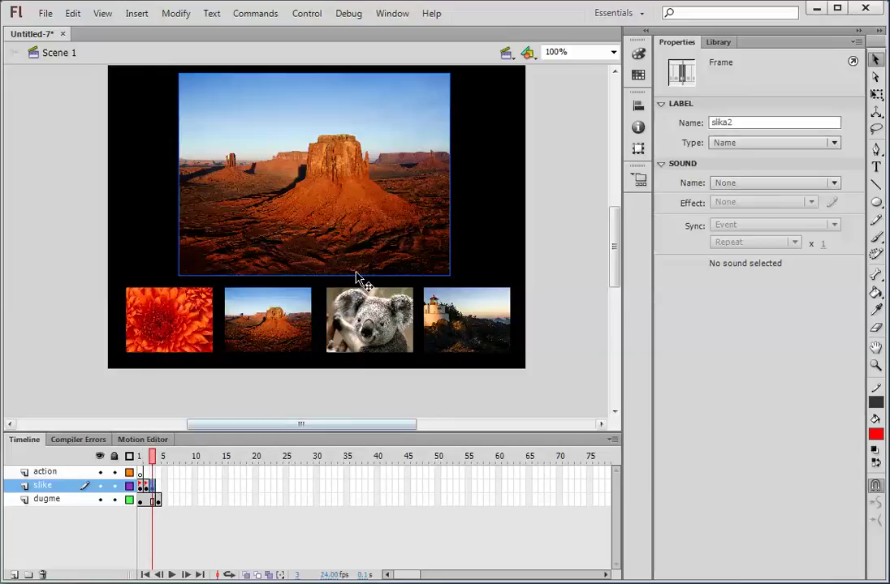
left_click(398, 212)
key("Delete")
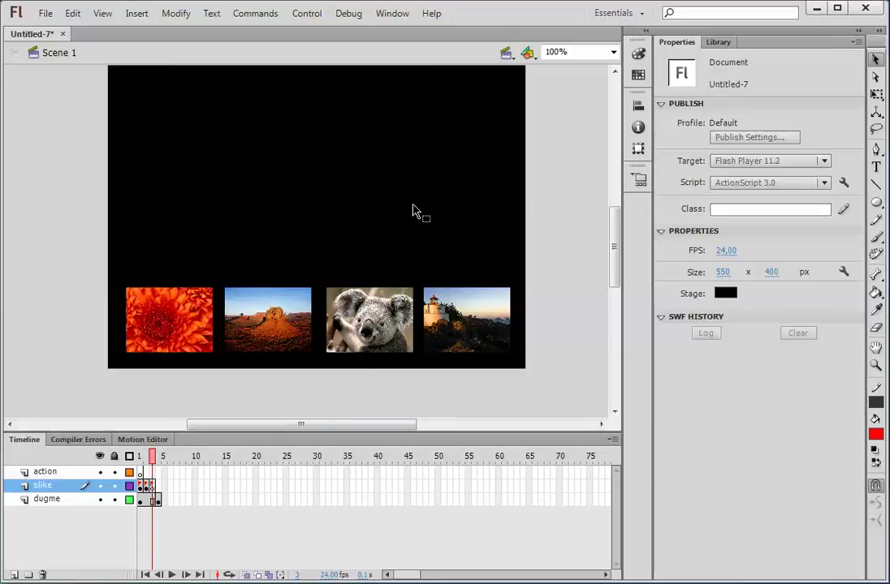
Step: Add Koala.jpg from the library to frame 3 of the slike layer and set its width to 357
left_click(717, 42)
left_click(706, 305)
left_click_drag(539, 258, 386, 203)
left_click(676, 43)
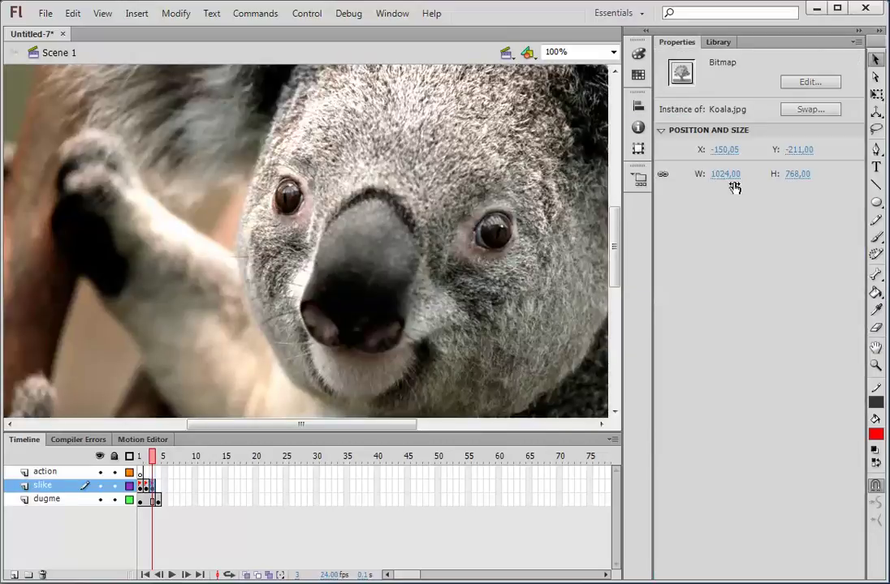
left_click(724, 173)
type("35")
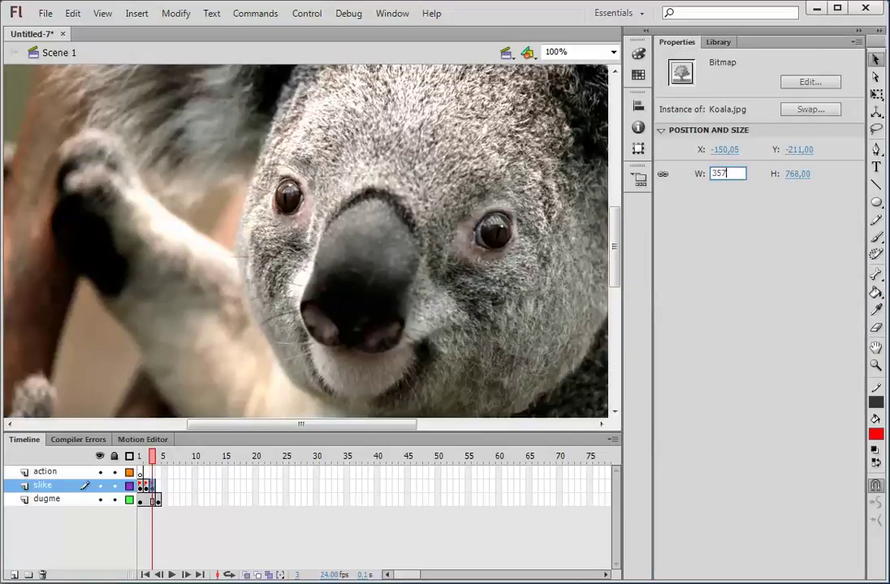
type("7")
key("Return")
Step: Position the large Koala picture above the thumbnails at X 93, Y 10
left_click(724, 149)
type("93")
key("Return")
left_click(797, 151)
type("10")
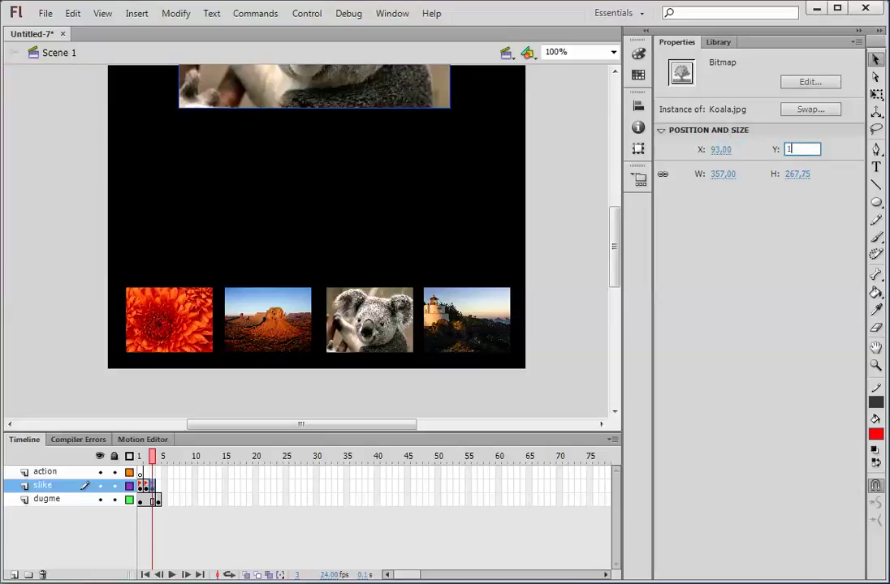
key("Return")
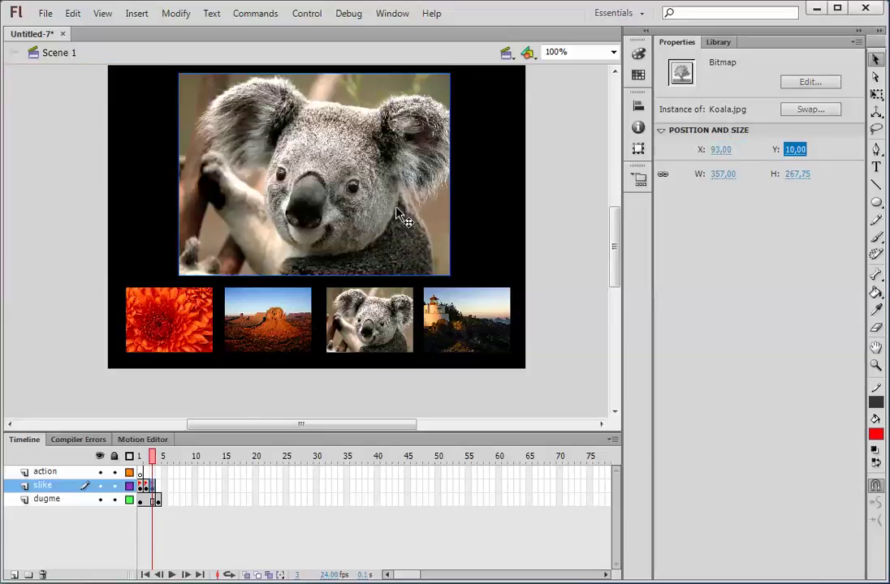
Step: Label frame 3 of the slike layer slika3
left_click(154, 487)
double_click(745, 122)
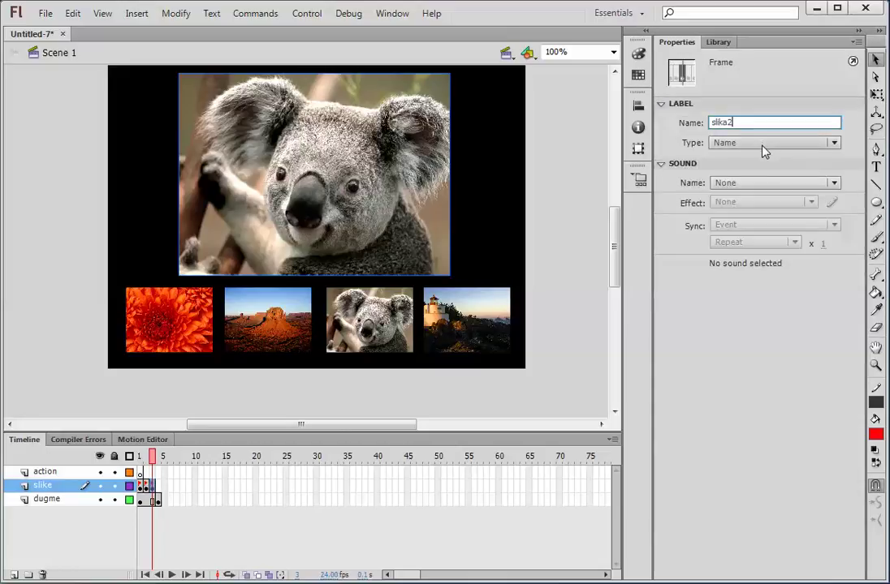
type("slika3")
Step: Copy frame 3 of the slike layer into frame 4 and delete the large Koala picture from frame 4
right_click(153, 494)
left_click(209, 299)
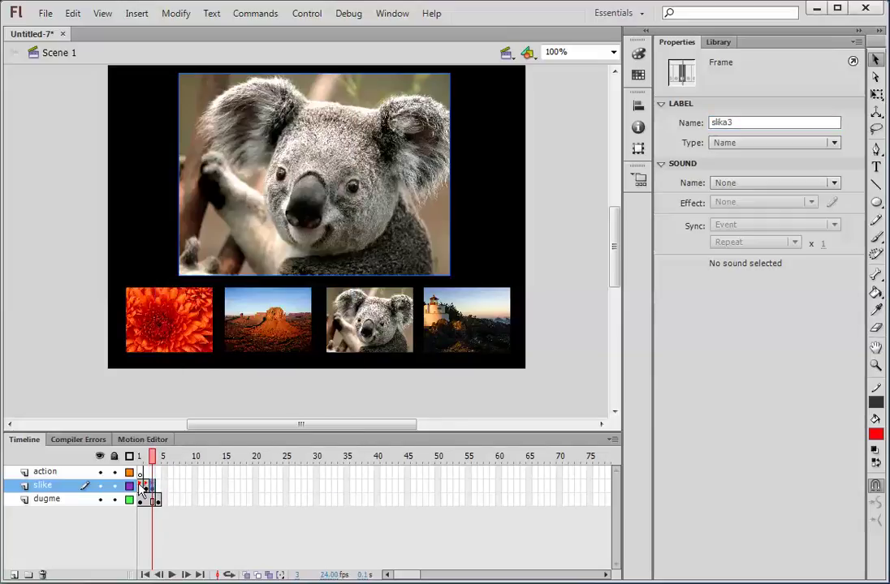
left_click(157, 486)
right_click(159, 486)
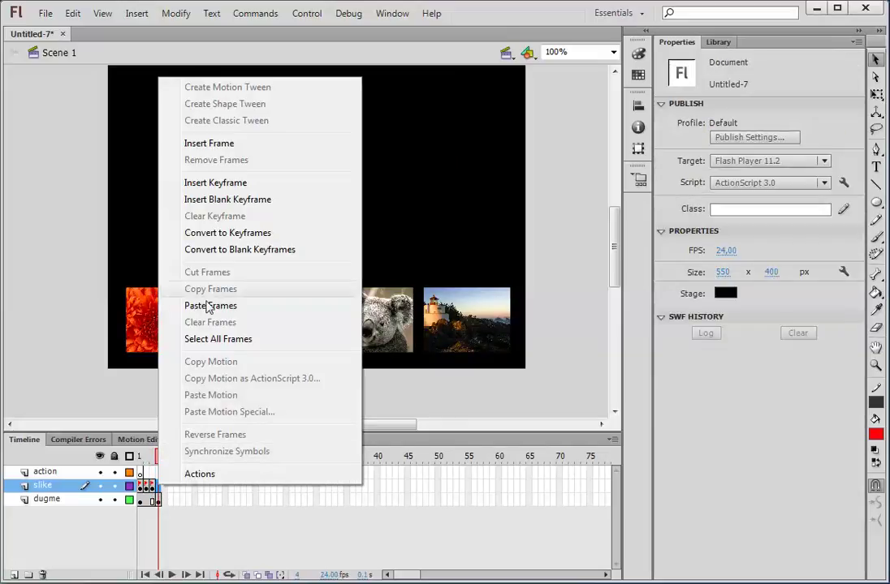
left_click(213, 305)
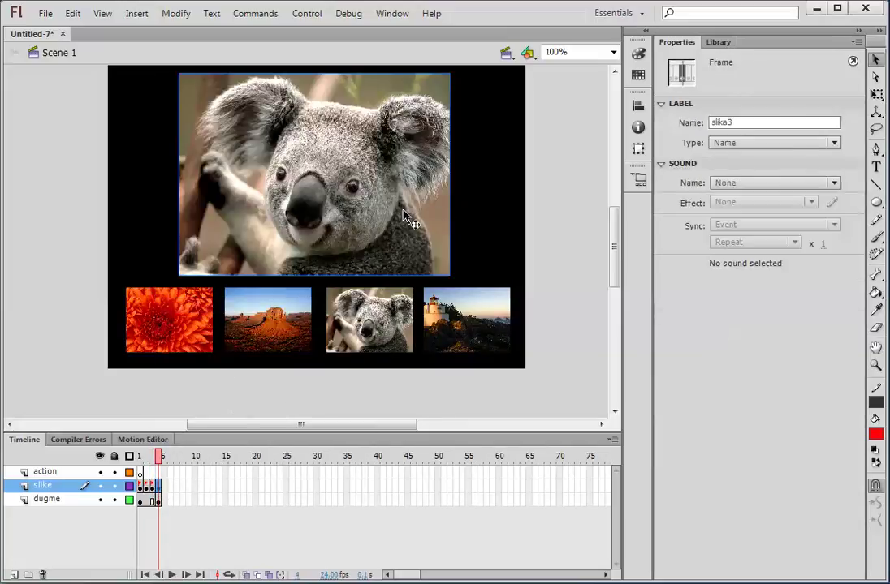
left_click(406, 218)
key("Delete")
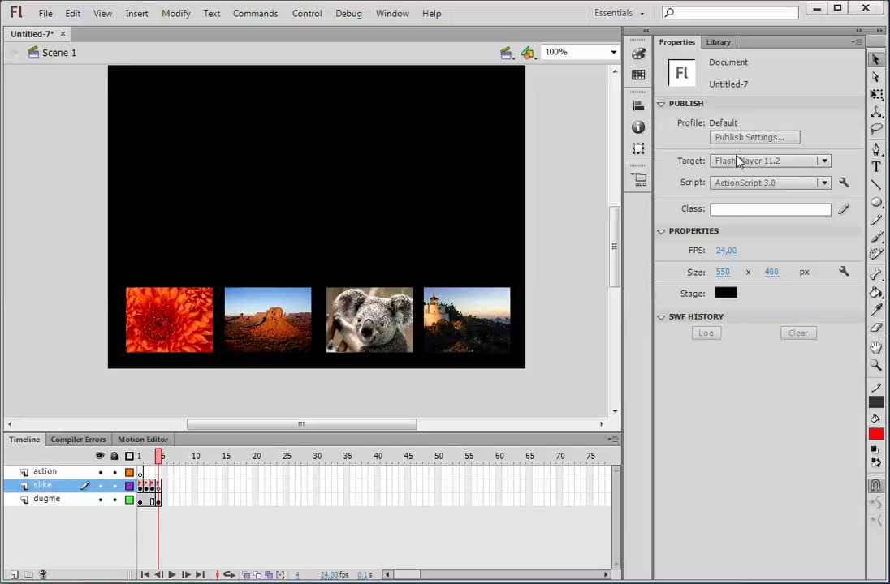
Step: Add Lighthouse.jpg from the library to frame 4 of the slike layer and set its width to 357
left_click(718, 42)
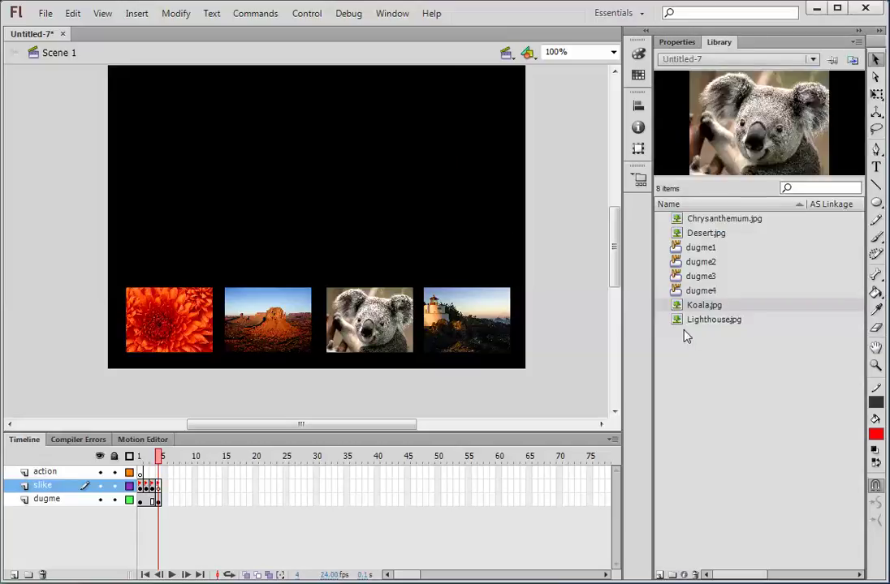
left_click_drag(693, 327, 414, 210)
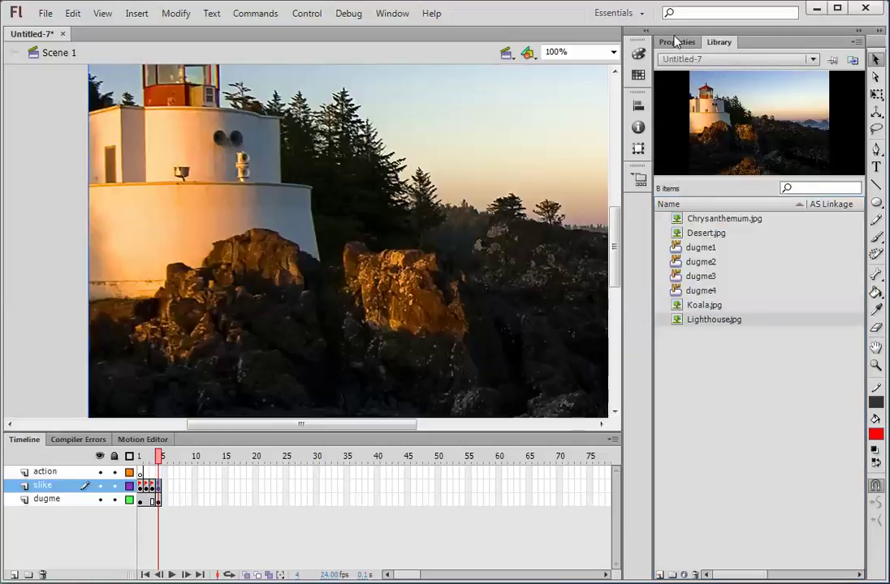
left_click(676, 41)
left_click(726, 174)
type("357")
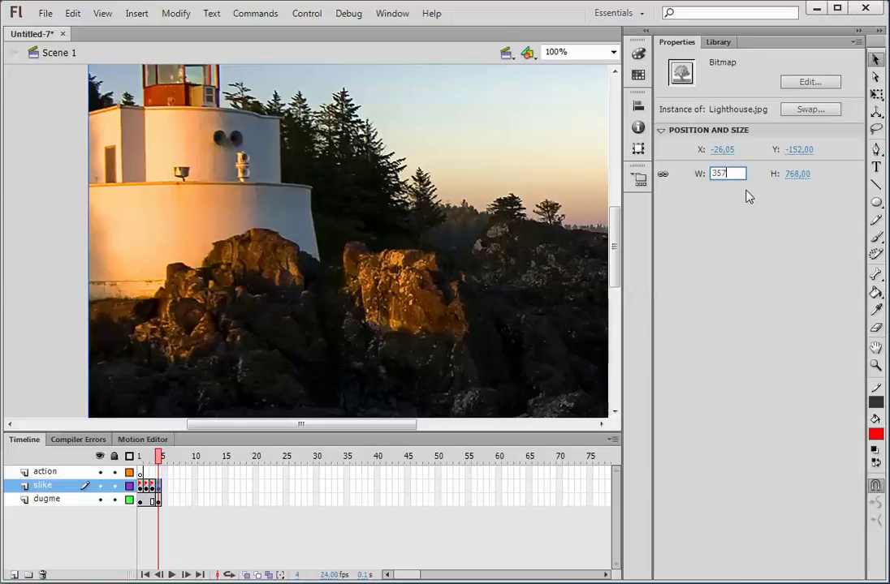
key("Return")
Step: Position the large Lighthouse picture above the thumbnails at X 93, Y 10
left_click(725, 150)
type("93")
key("Return")
left_click(796, 150)
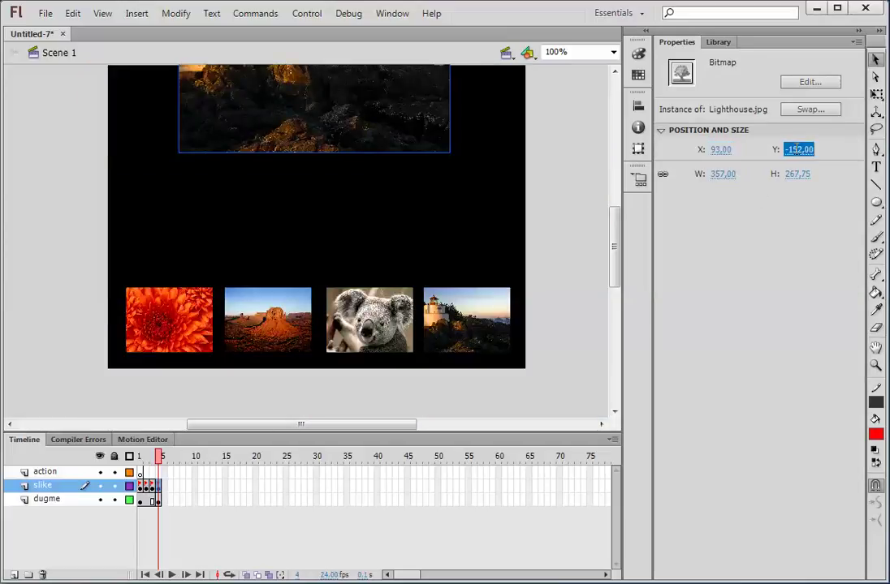
type("10")
key("Return")
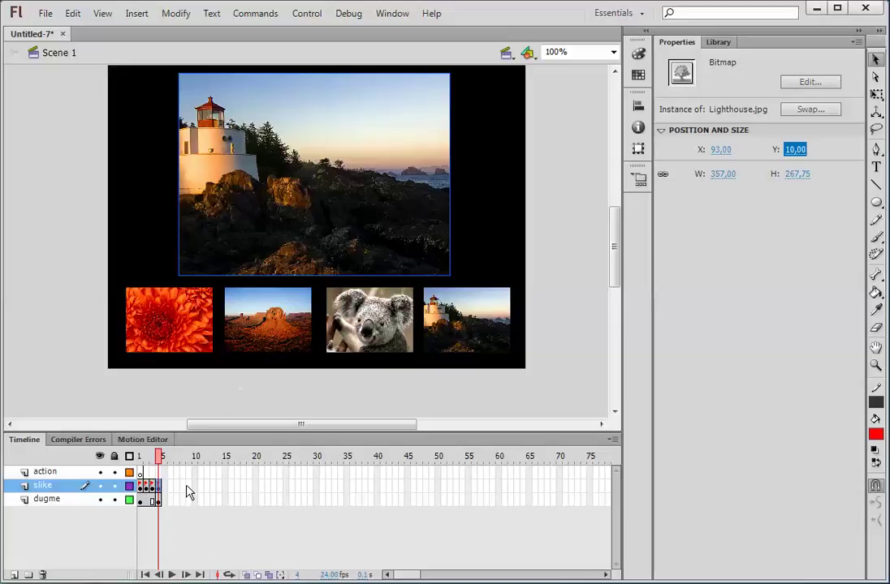
Step: Label frame 4 of the slike layer slika4
left_click(157, 487)
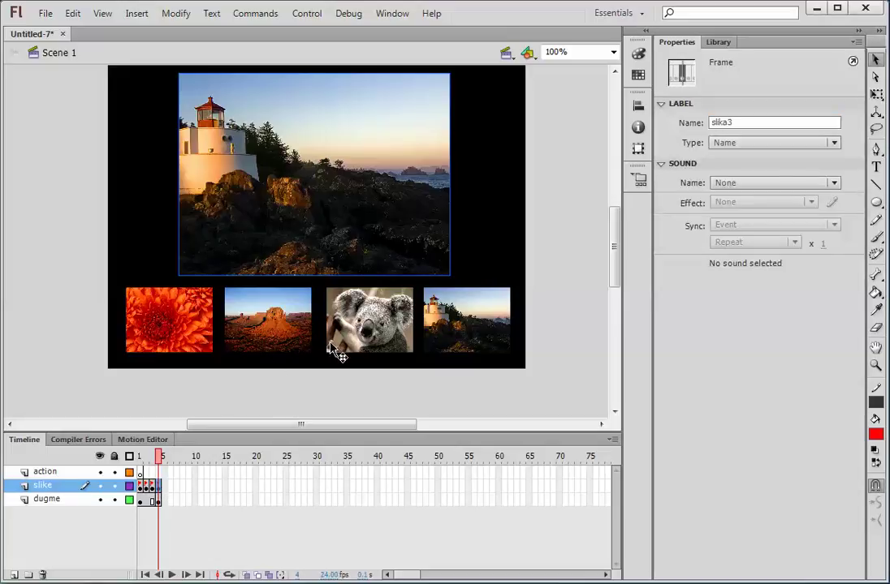
left_click(772, 122)
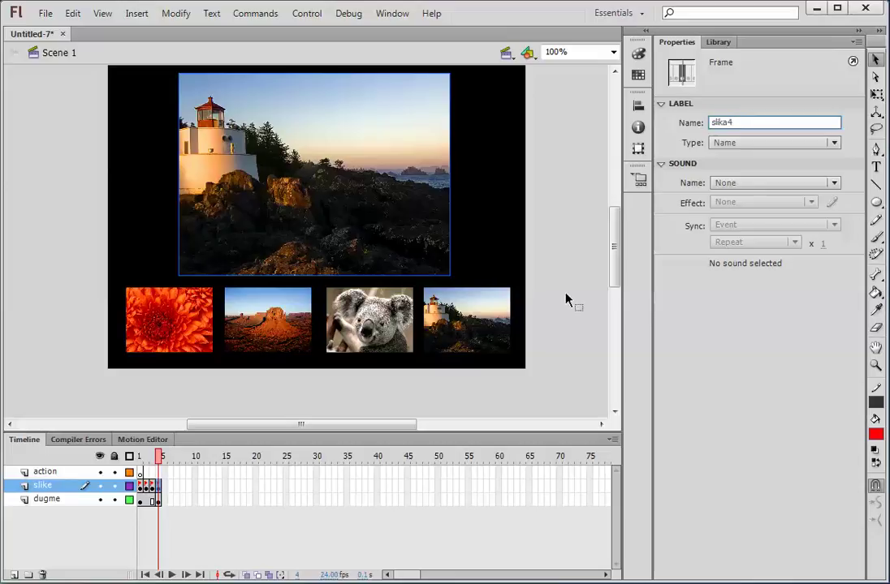
left_click(586, 417)
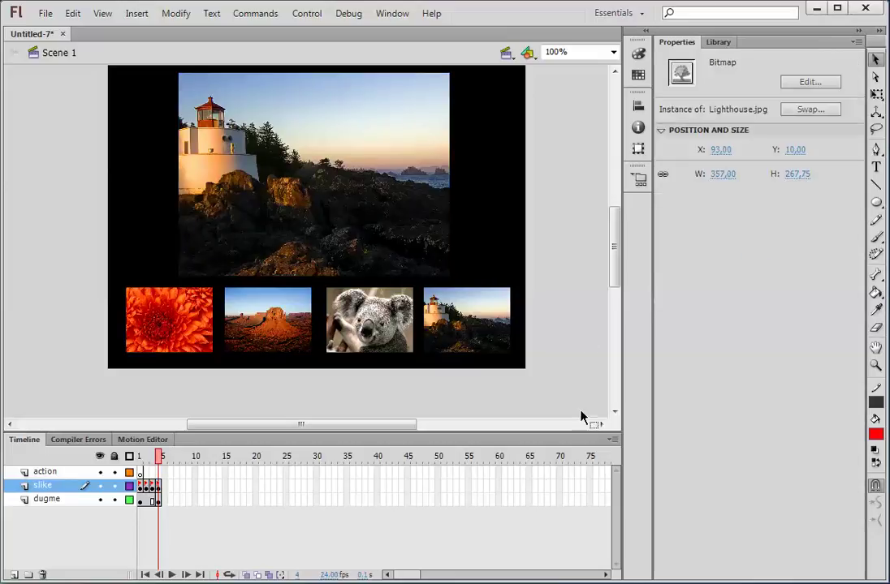
Step: Give the flower thumbnail button on frame 1 of the dugme layer the instance name dugme1
left_click(142, 501)
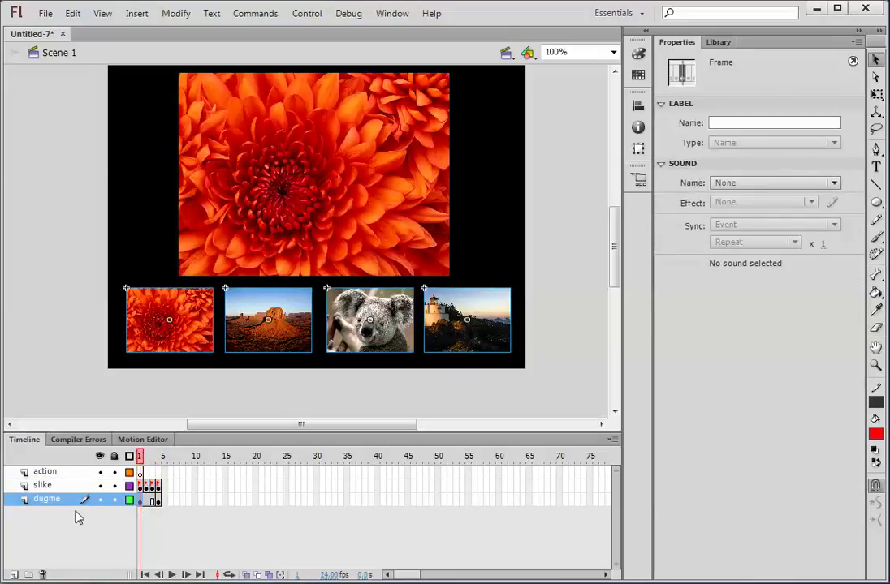
left_click(199, 357)
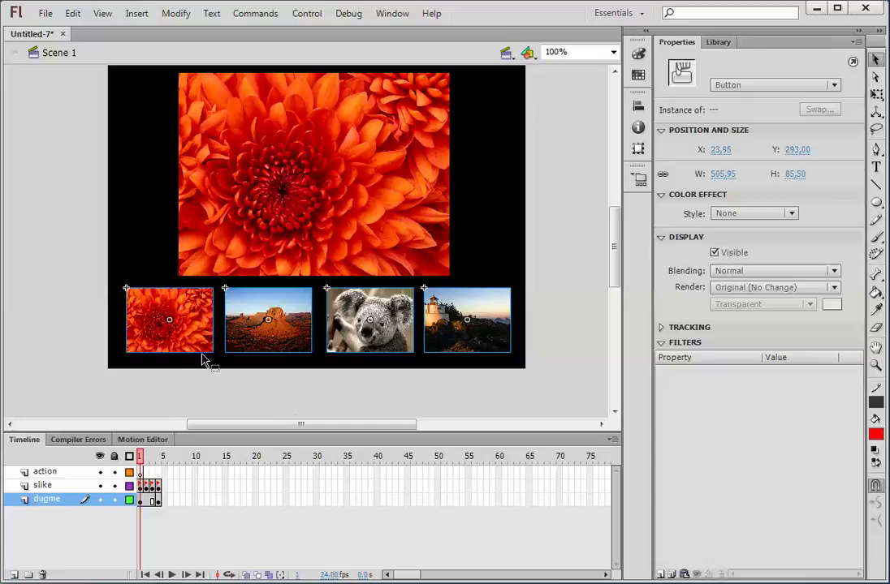
left_click(189, 349)
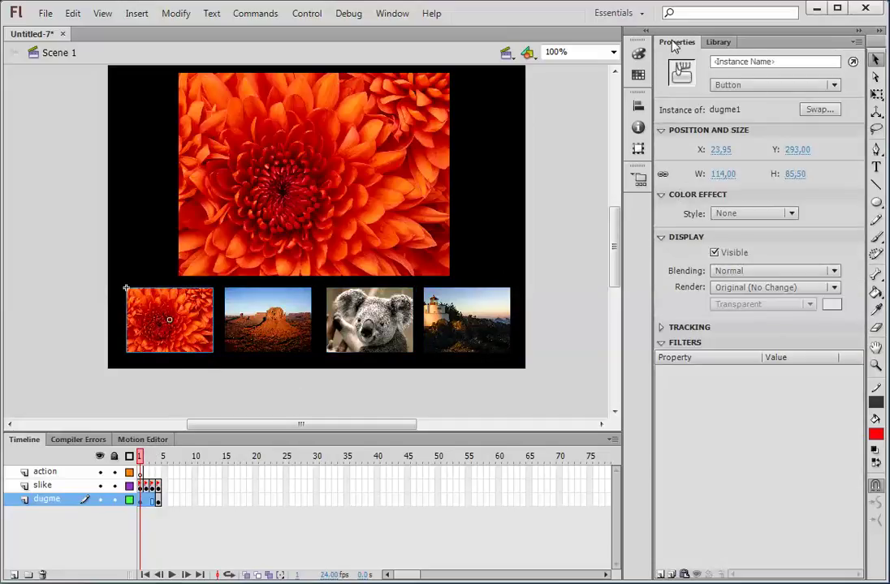
left_click(738, 61)
type("dugme1")
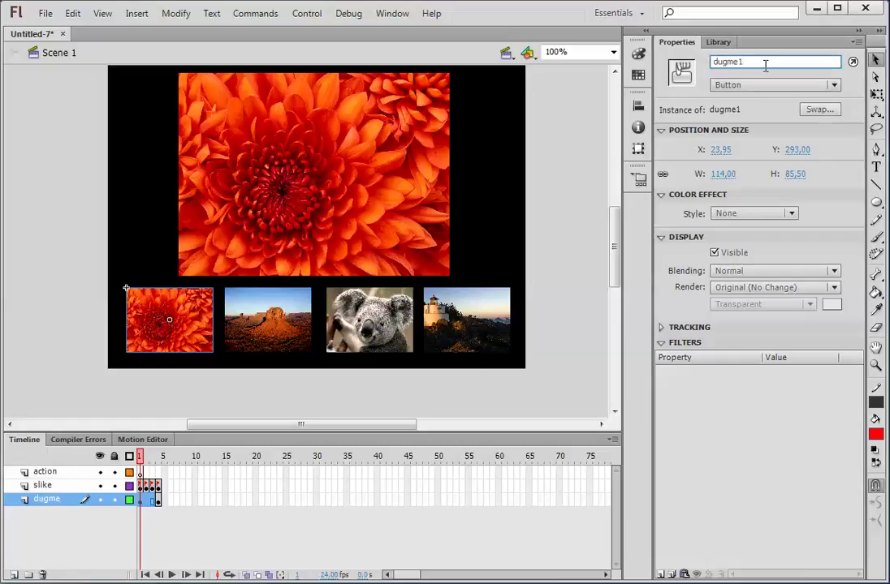
key("Return")
Step: Give the desert thumbnail button the instance name dugme2
left_click(252, 305)
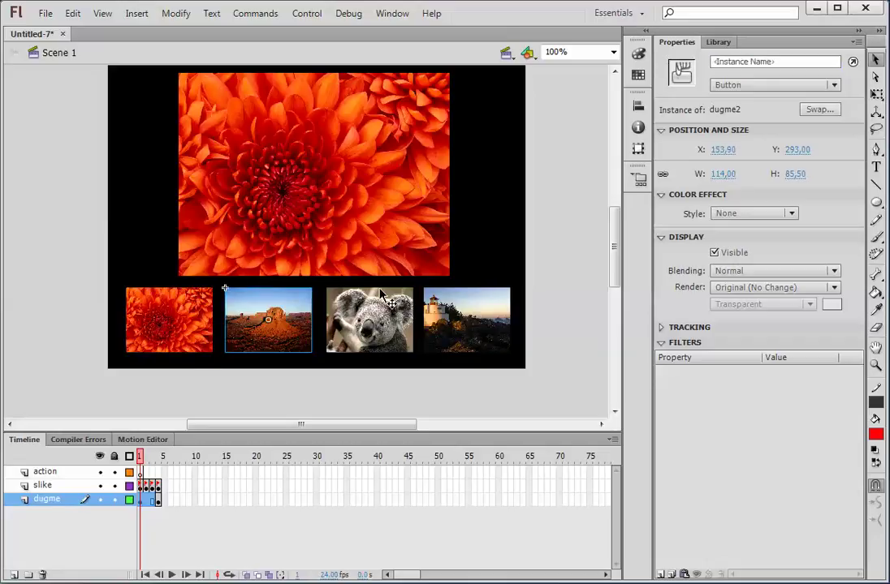
left_click(764, 61)
type("dugme1")
key("BackSpace")
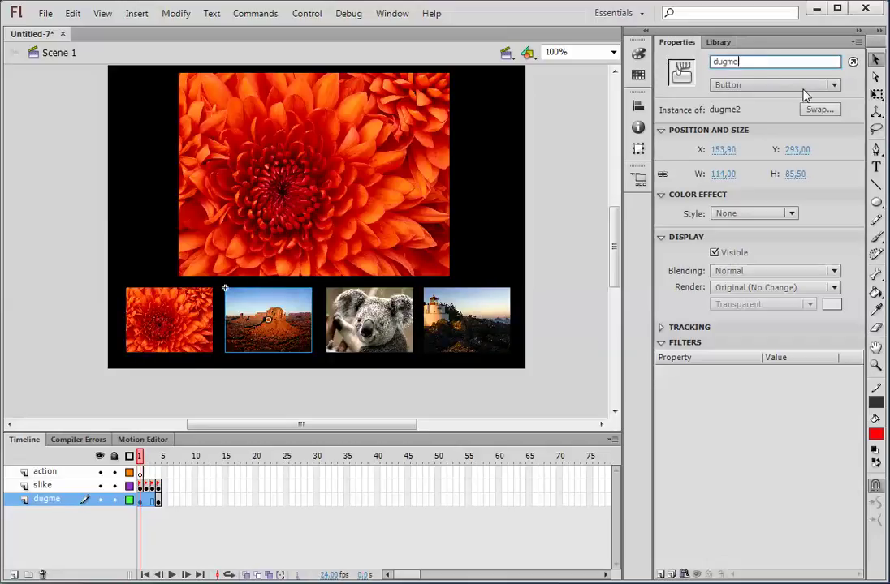
type("2")
Step: Give the koala thumbnail button the instance name dugme3
left_click(345, 297)
left_click(759, 62)
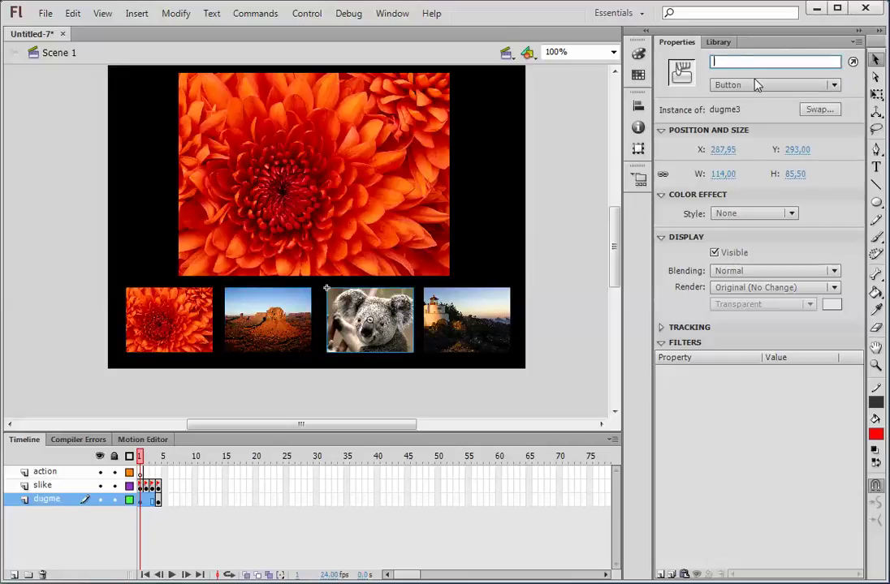
type("dugme3")
Step: Give the lighthouse thumbnail button the instance name dugme4
left_click(438, 300)
left_click(748, 63)
type("dugme1")
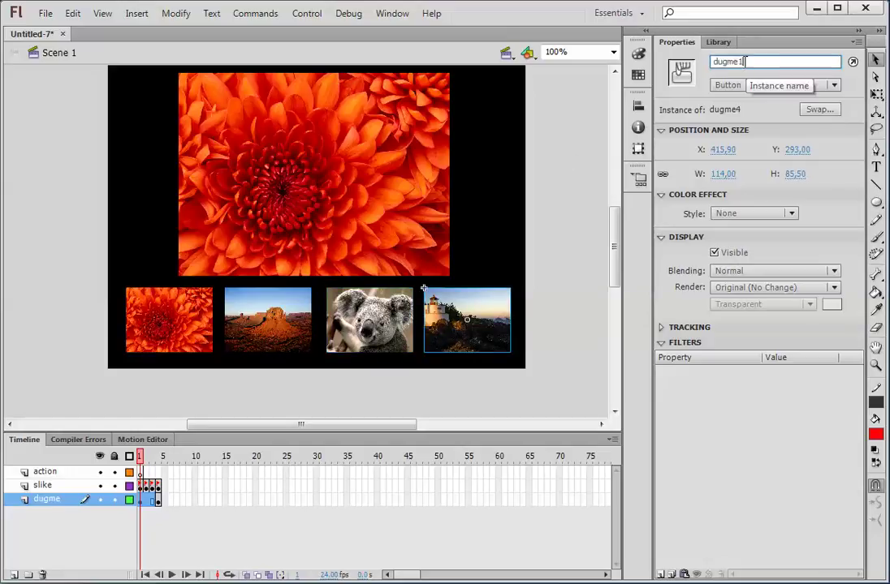
key("BackSpace")
type("4")
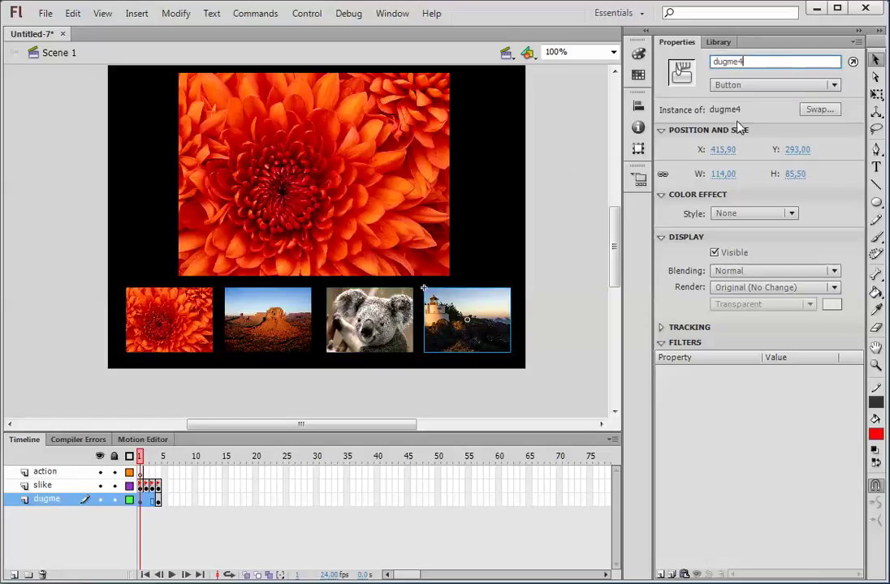
Step: Insert a keyframe at frame 4 of the action layer and return the playhead to frame 1
left_click(140, 472)
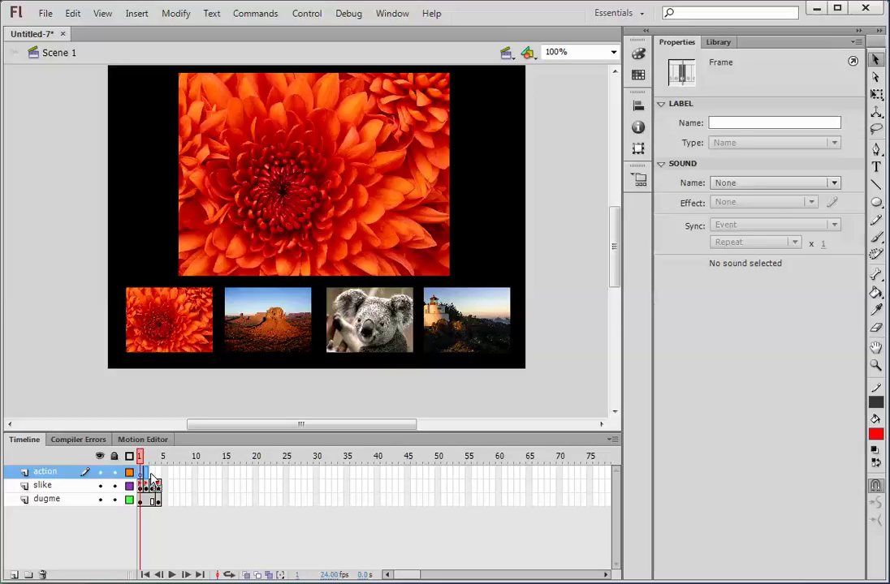
left_click(157, 474)
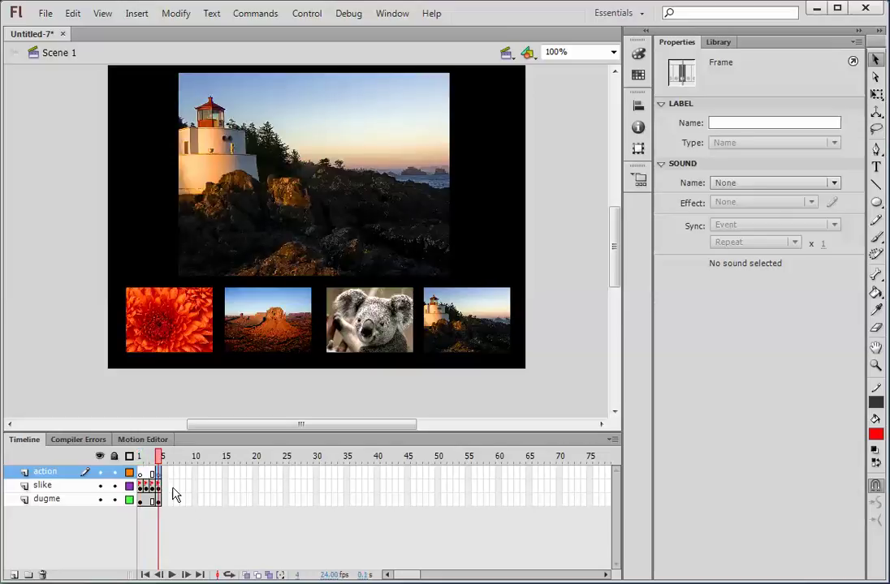
left_click_drag(151, 457, 140, 460)
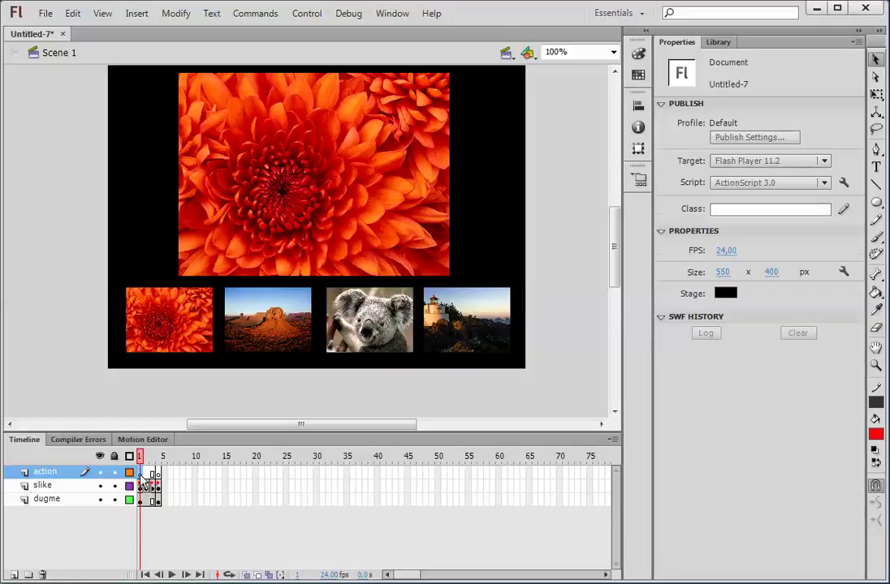
Step: Copy the script from the text editor into frame 1 of the action layer: stop() plus click listeners play1–play4 sending dugme1–dugme4 to slika1–slika4
left_click(141, 477)
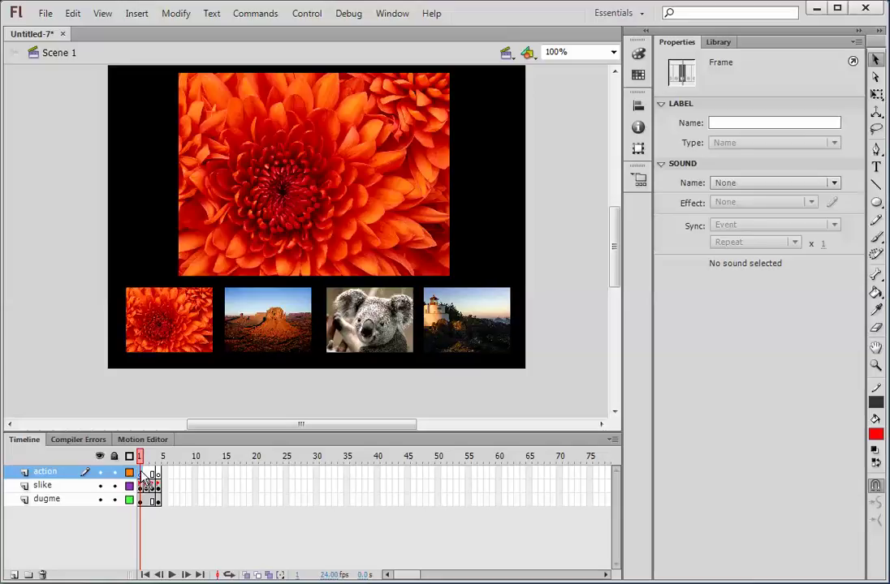
right_click(143, 476)
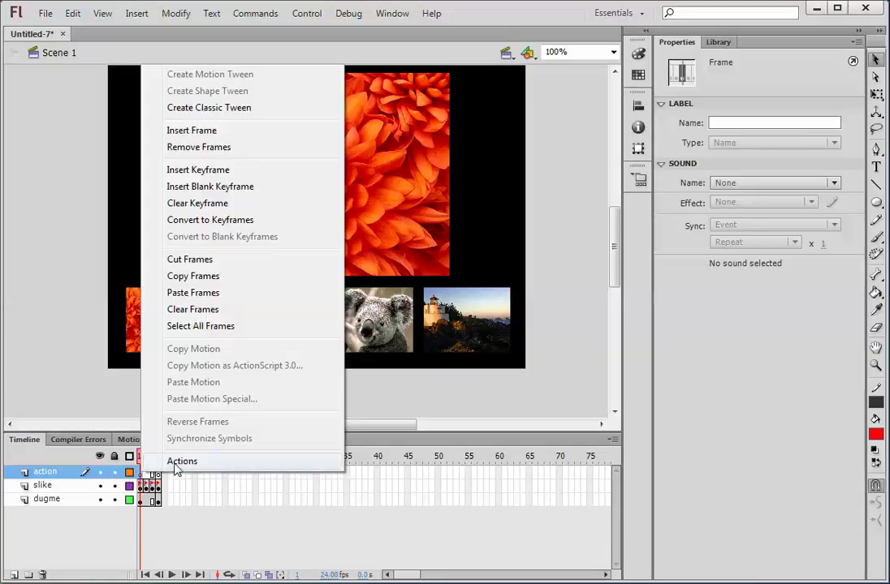
left_click(182, 461)
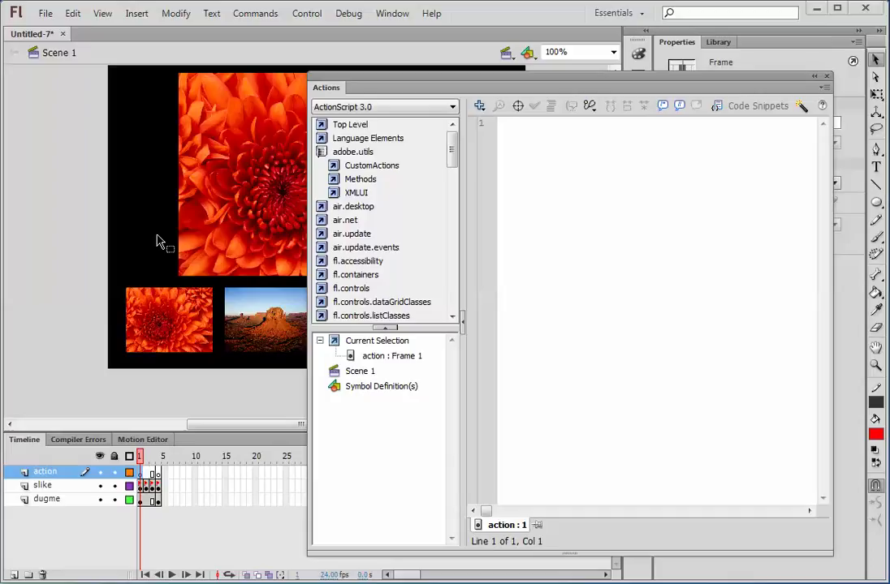
key("alt+Tab")
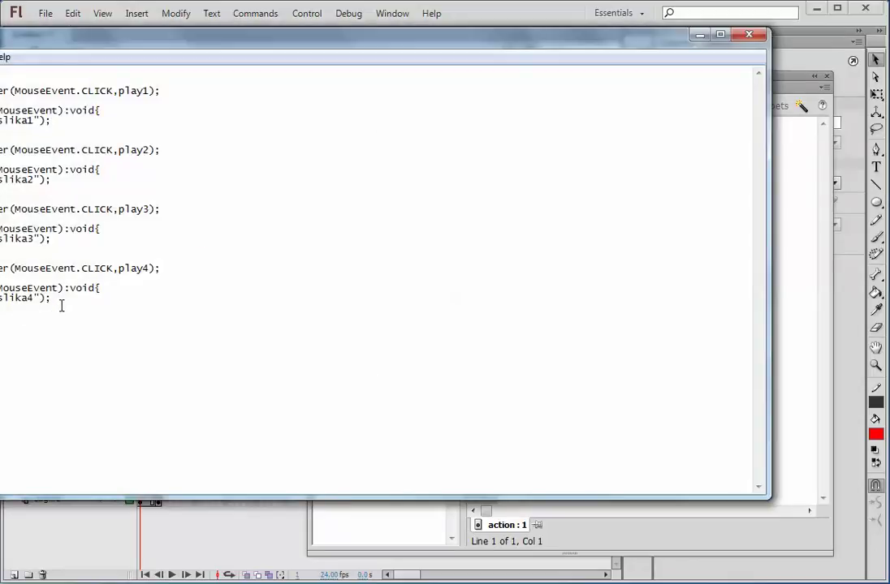
left_click_drag(1, 150, 1, 91)
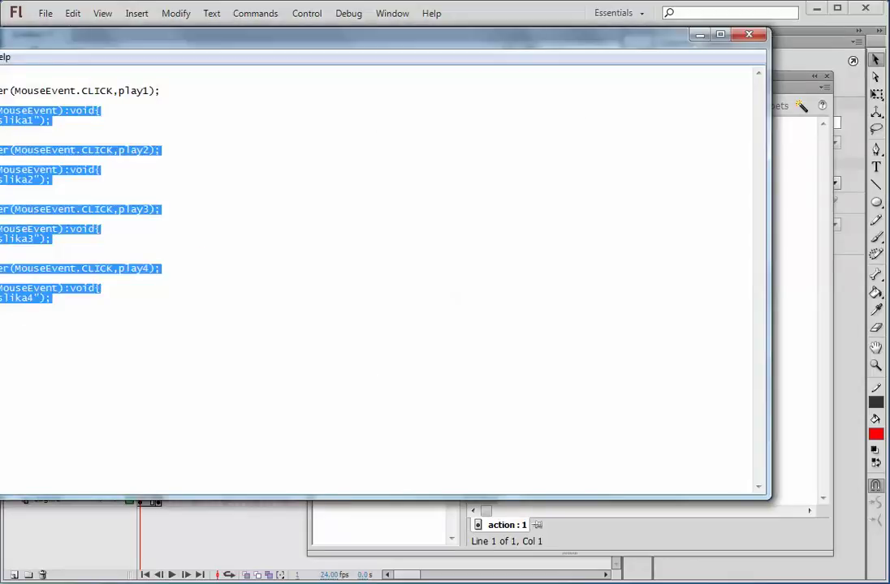
key("alt+Tab")
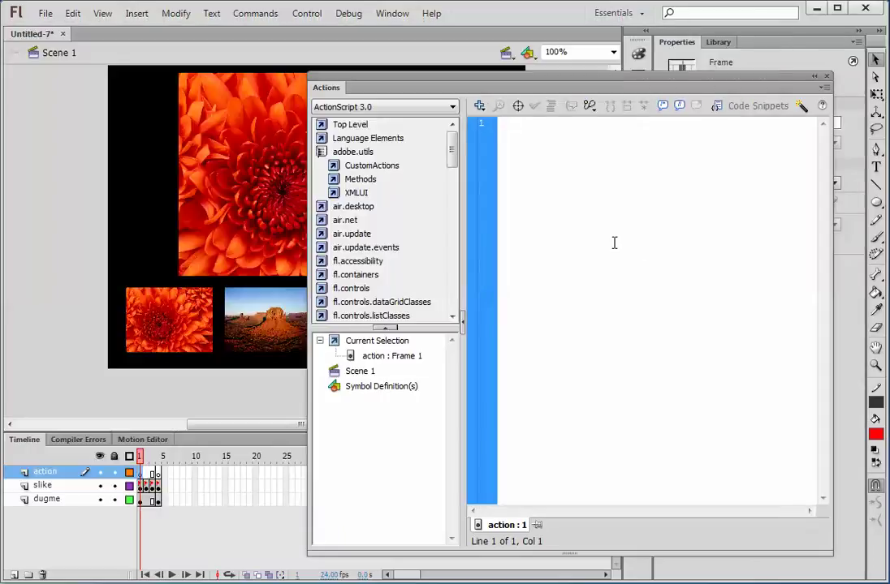
type("stop()  dugme1.addEventListener(MouseEvent.CLICK,play1);  function play1(event:MouseEvent):void{ \tgotoAndStop(\"slika1\"); }  dugme2.addEventListener(MouseEvent.CLICK,play2);  function play2(event:MouseEvent):void{ \tgotoAndStop(\"slika2\"); }  dugme3.addEventListener(MouseEvent.CLICK,play3);  function play3(event:MouseEvent):void{ \tgotoAndStop(\"slika3\"); }  dugme4.addEventListener(MouseEvent.CLICK,play4);  function play4(event:MouseEvent):void{ \tgotoAndStop(\"slika4\"); }")
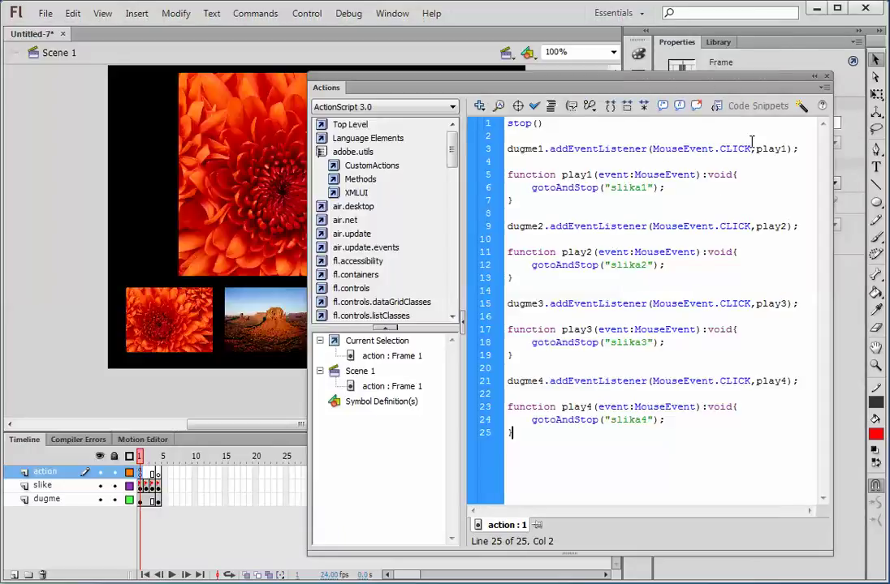
key("F9")
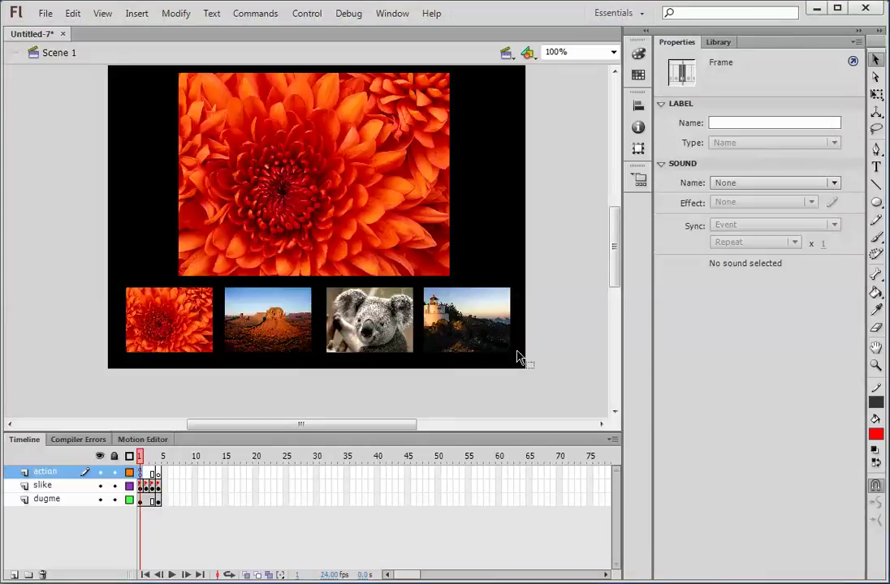
Step: Test the movie by switching the large picture with each of the four thumbnails, and close the preview
key("ctrl+Return")
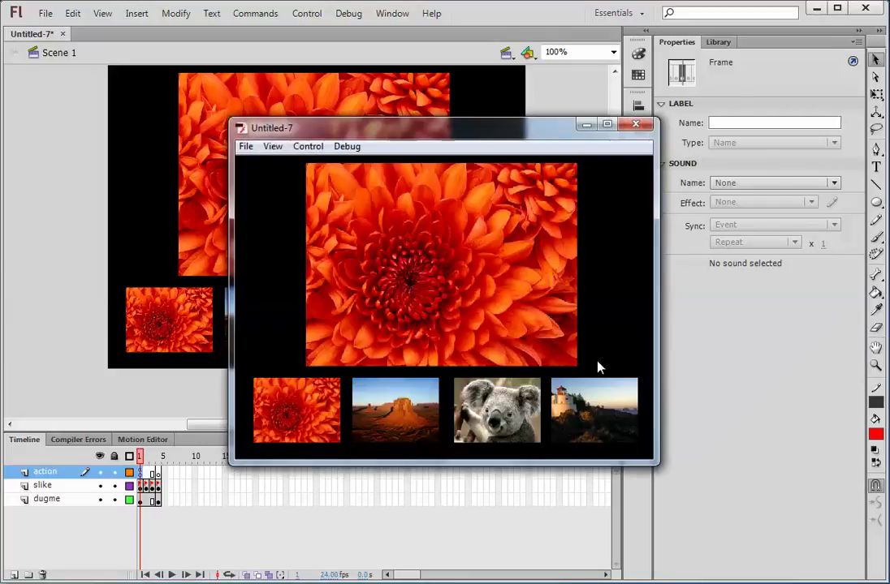
left_click(402, 415)
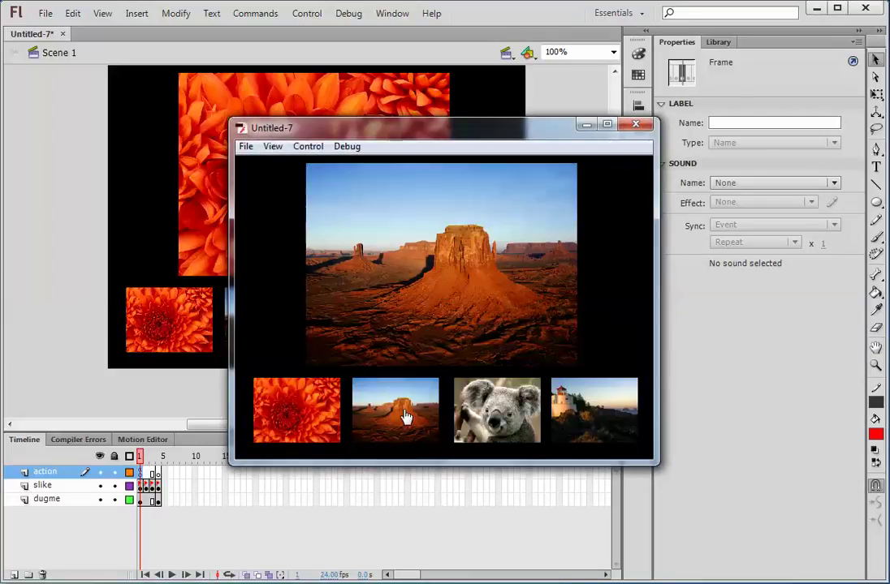
left_click(487, 418)
left_click(560, 424)
left_click(491, 414)
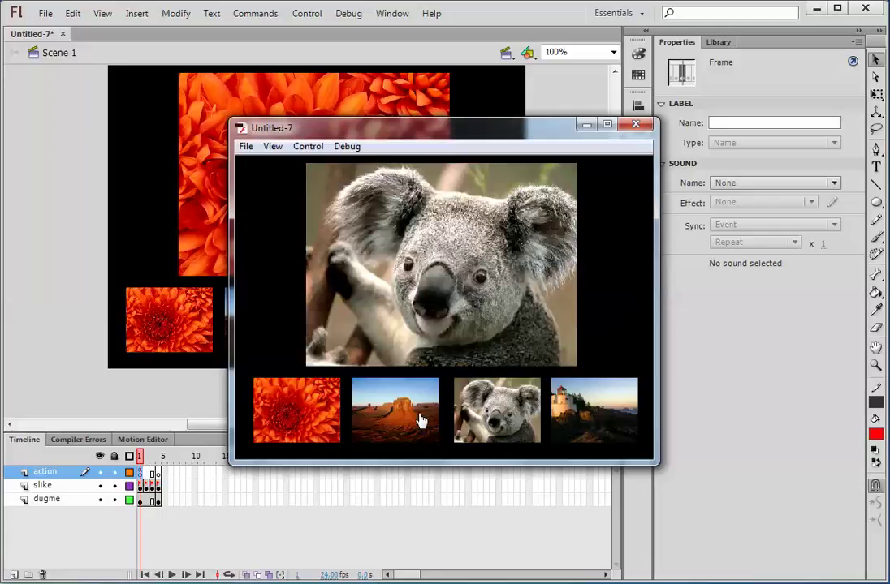
left_click(420, 419)
left_click(300, 412)
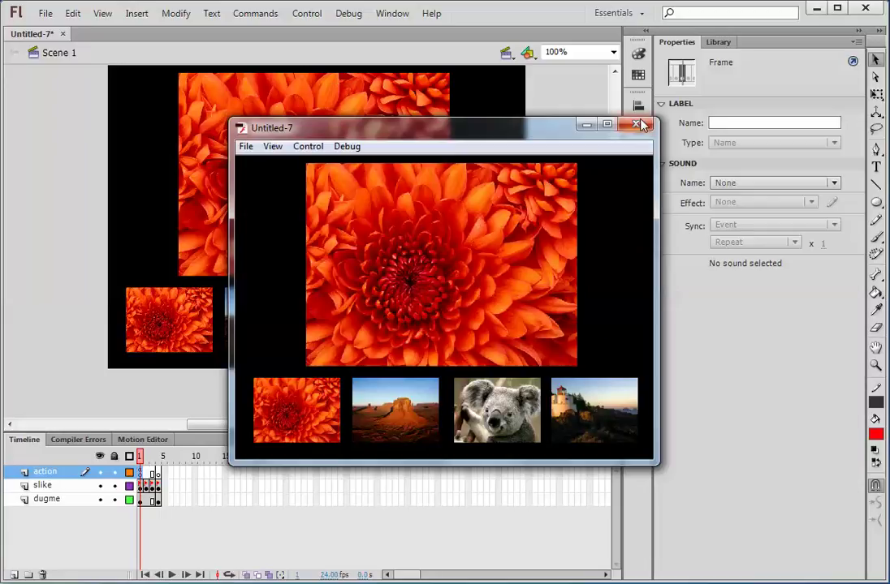
left_click(635, 124)
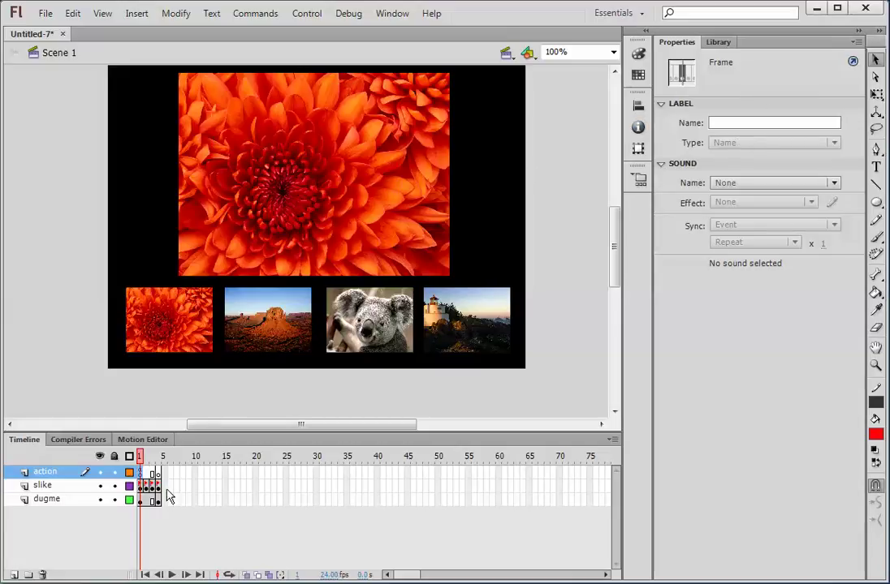
Step: Start converting the large Chrysanthemum picture on frame 1 of the slike layer to a symbol of type Movie Clip
left_click(57, 487)
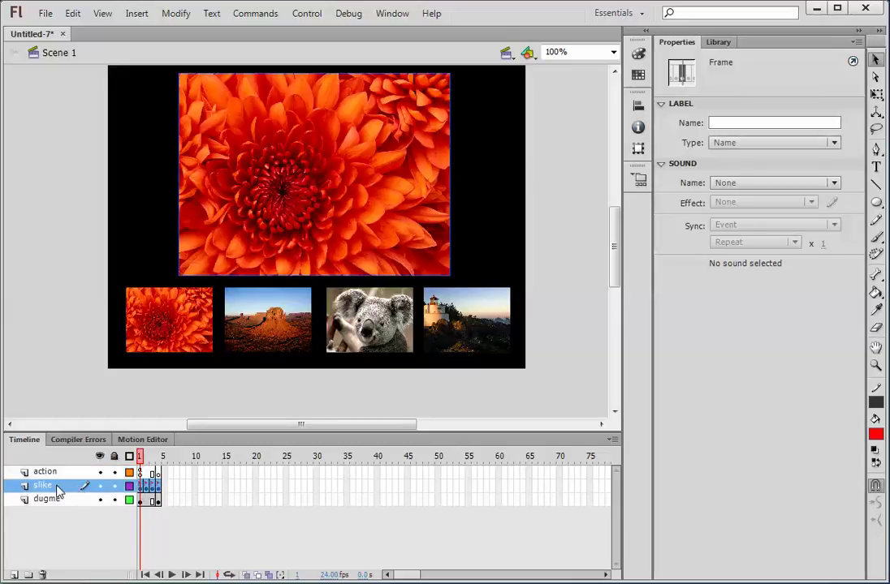
left_click(140, 487)
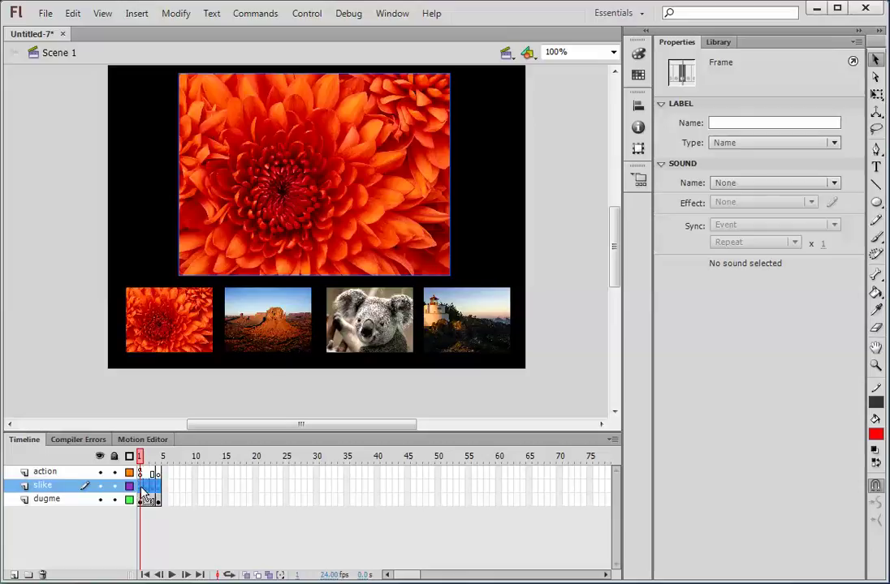
left_click(371, 240)
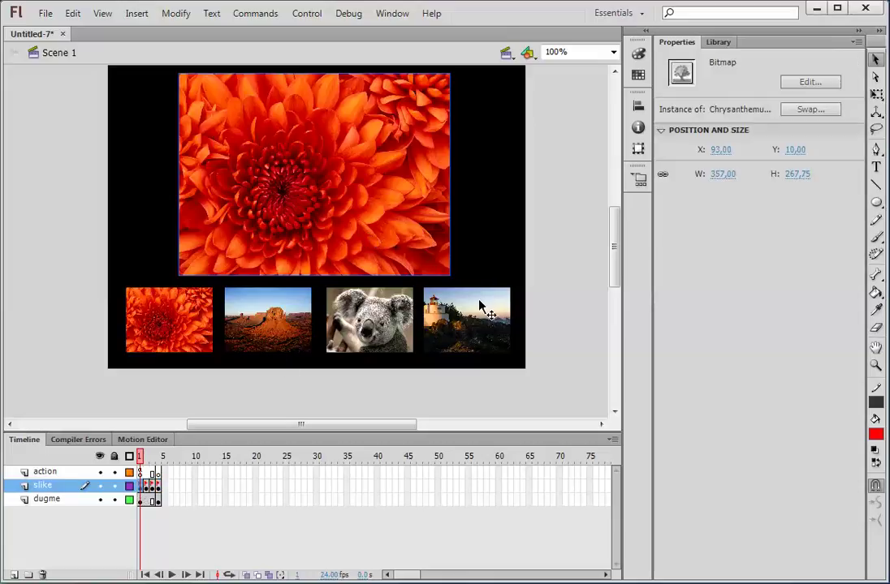
key("F8")
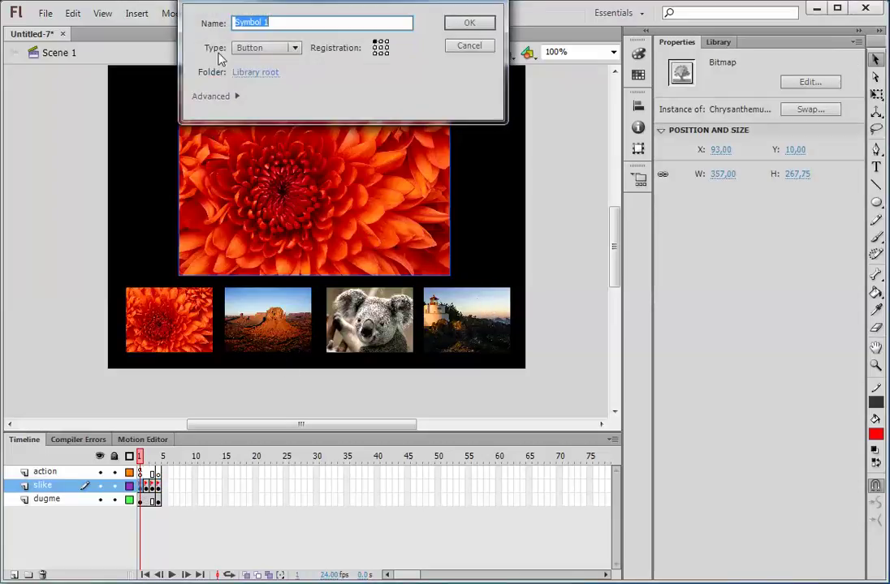
left_click(242, 55)
left_click(258, 63)
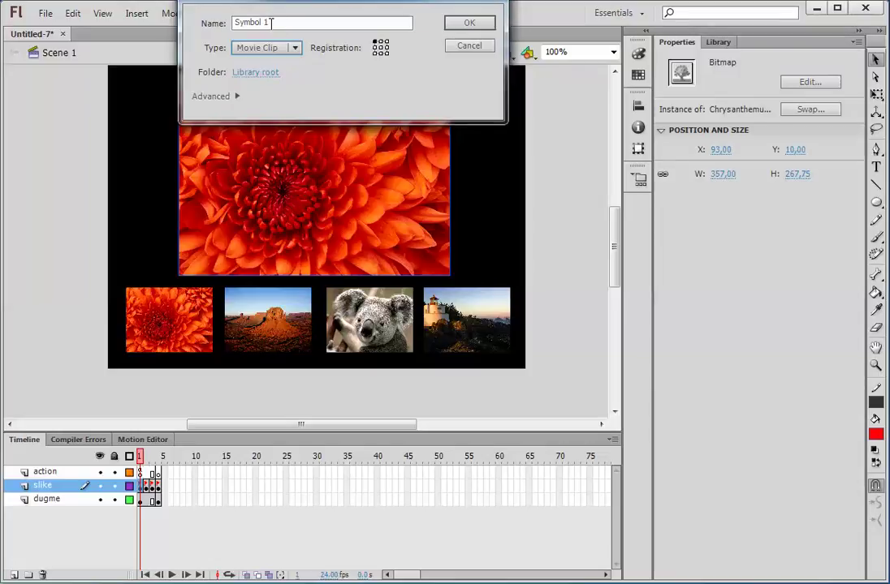